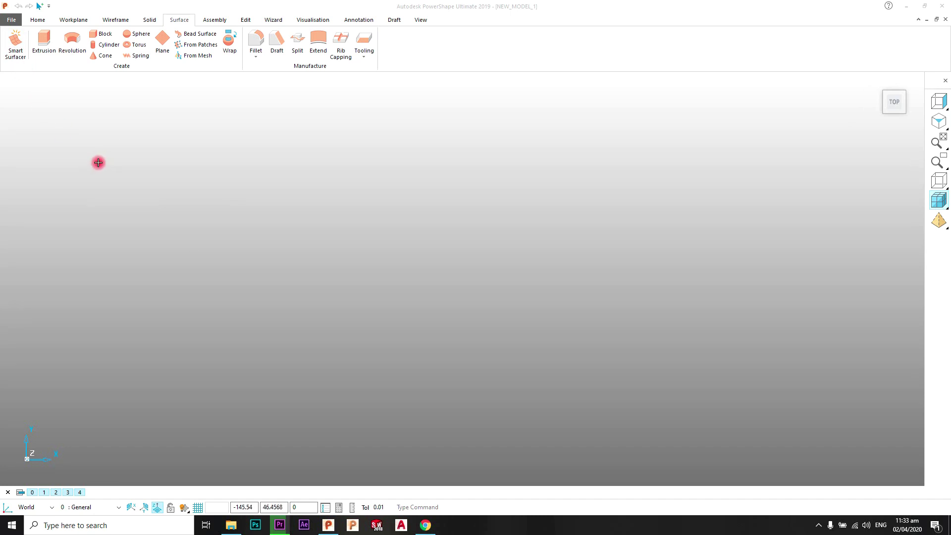
Look through the surface creation methods offered by the Smart Surfacer, leaving it without making a surface
click(22, 45)
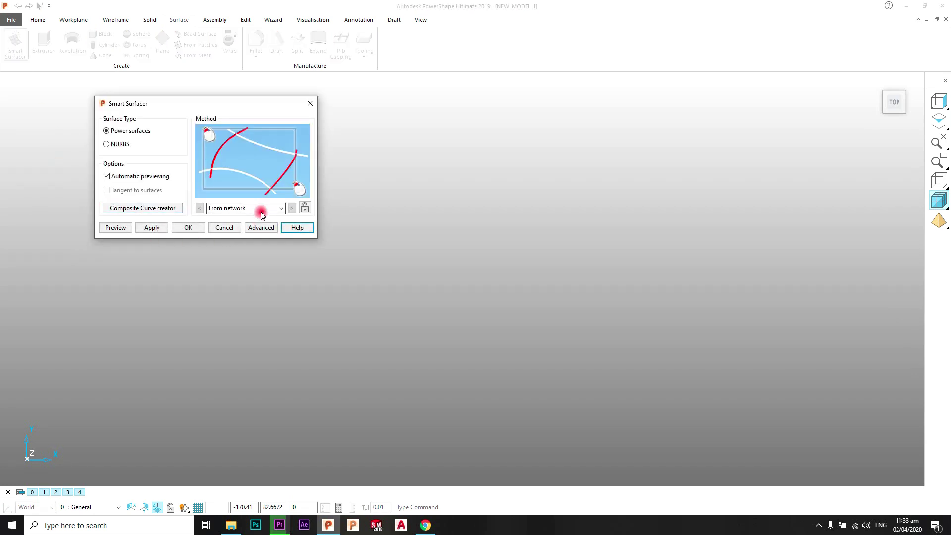
click(281, 208)
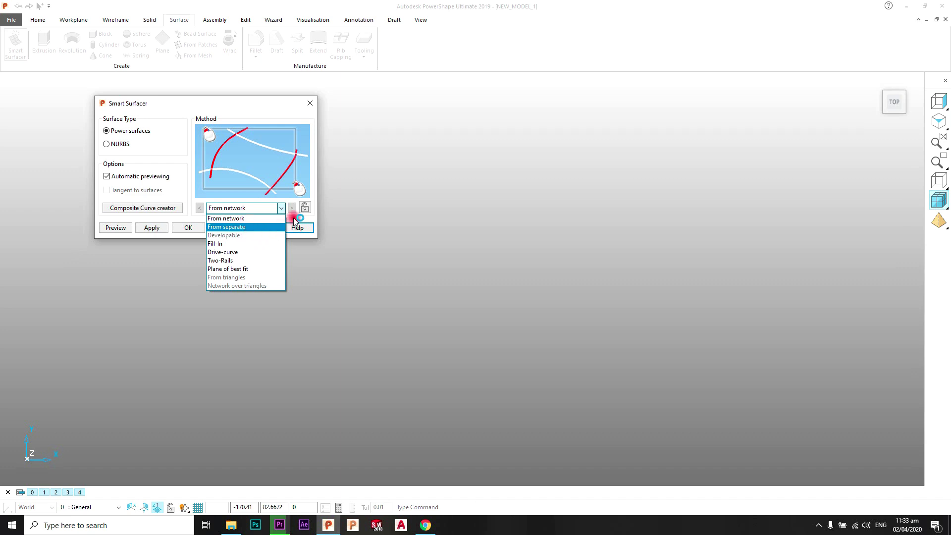
click(310, 103)
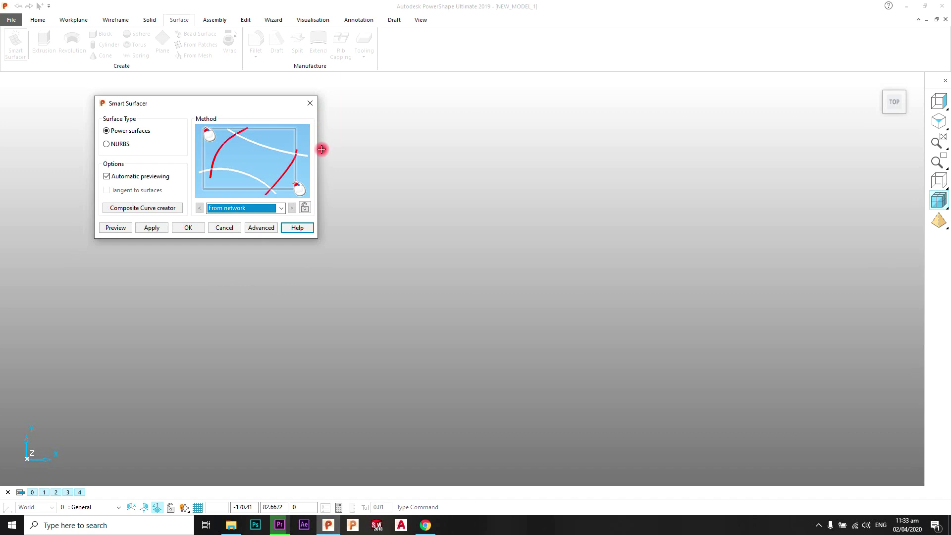
click(310, 103)
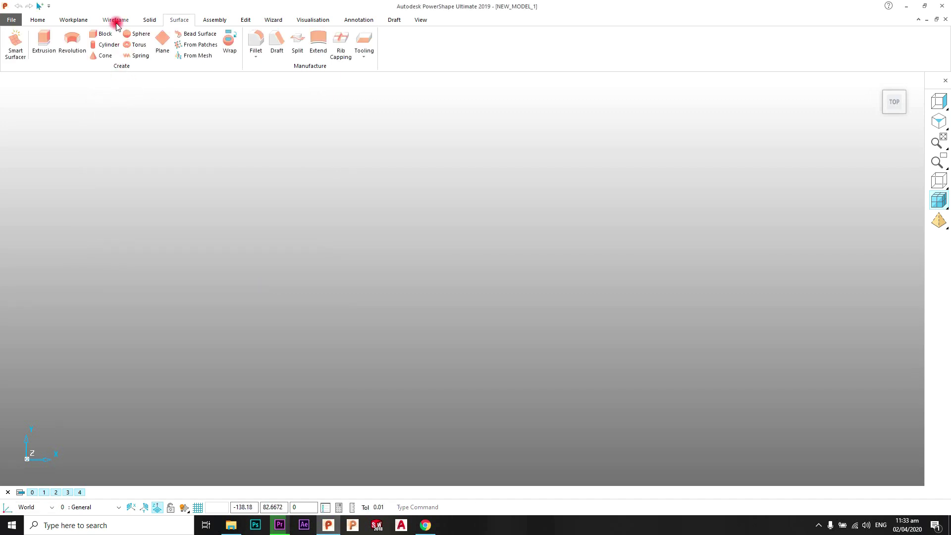
Create a workplane at the world origin (0) and clear the selection
click(72, 20)
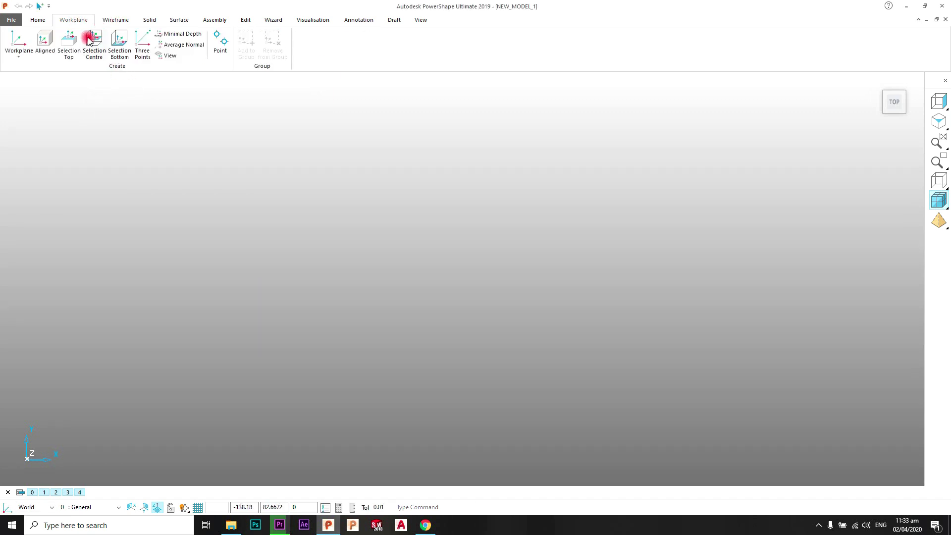
click(17, 44)
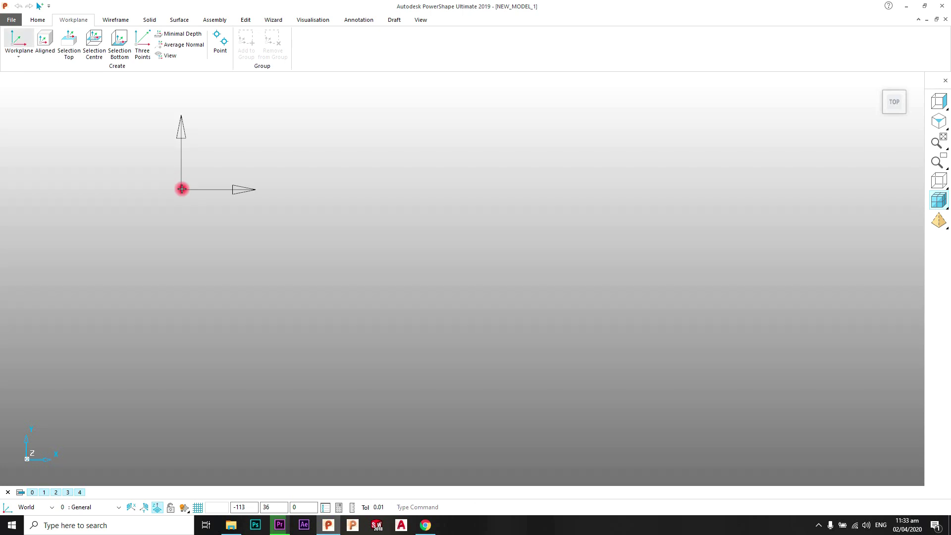
text(0)
key(Return)
right_click(584, 160)
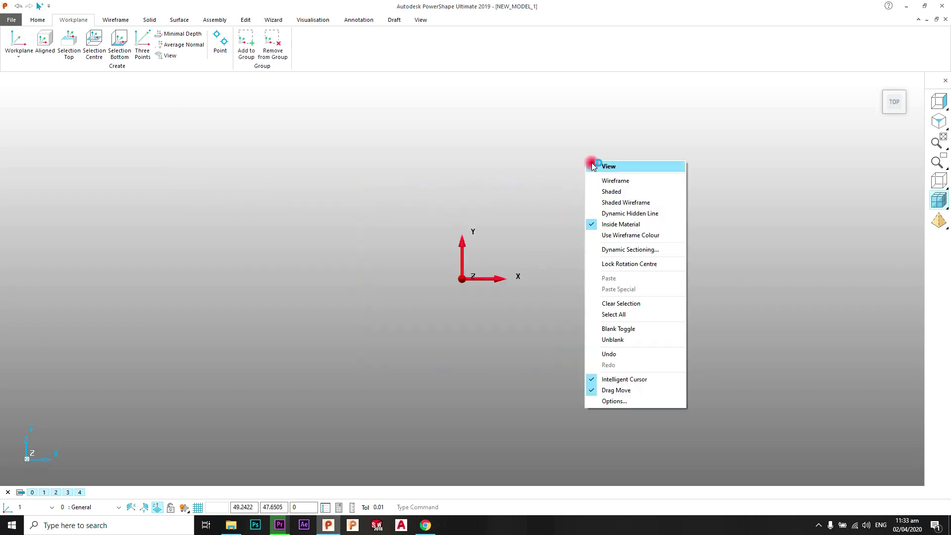
click(593, 167)
In the isometric view, start a continuous line at the workplane origin and draw its first segment 10 units along Y
click(936, 119)
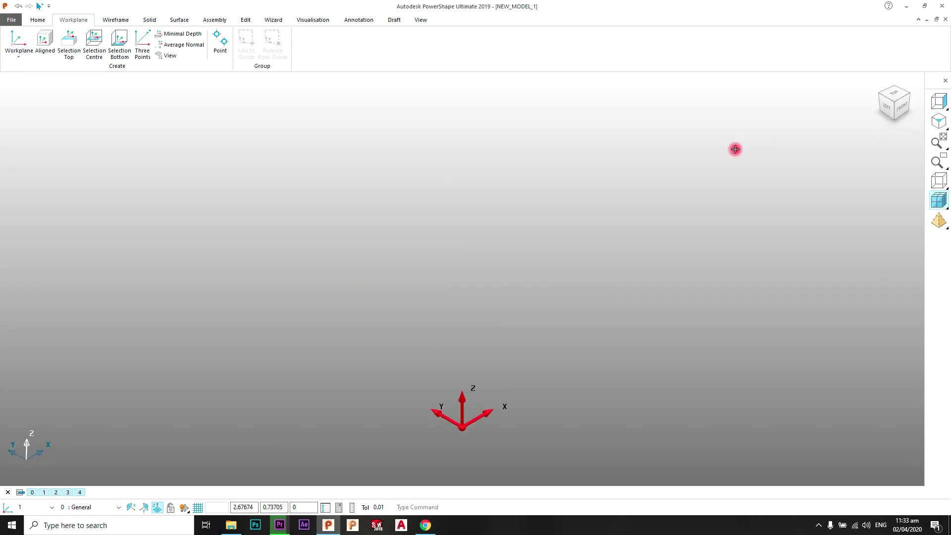
shift+middle_drag(532, 356, 554, 222)
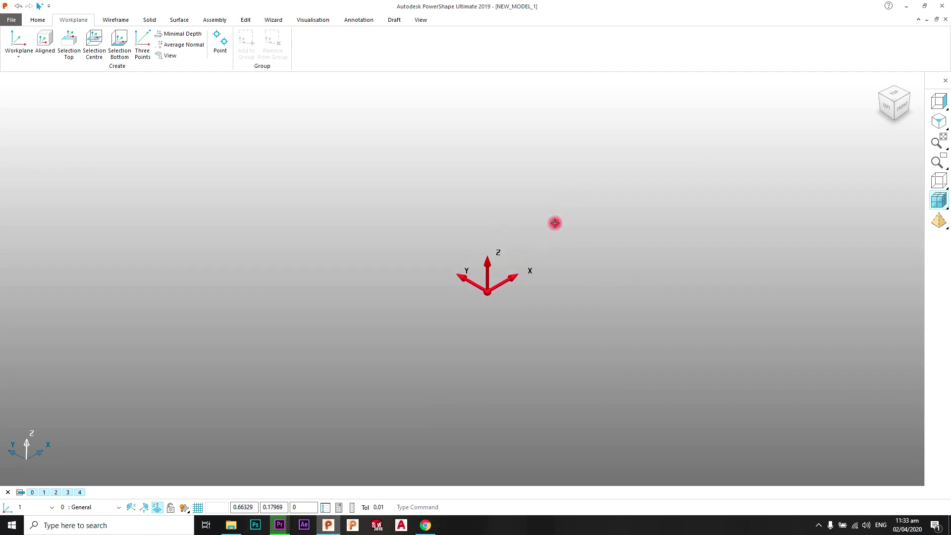
click(120, 19)
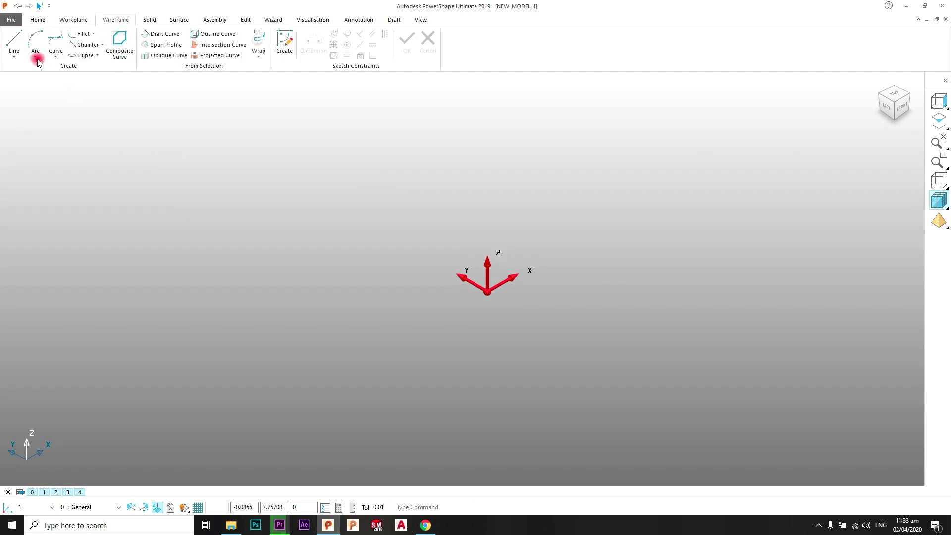
click(15, 55)
click(25, 95)
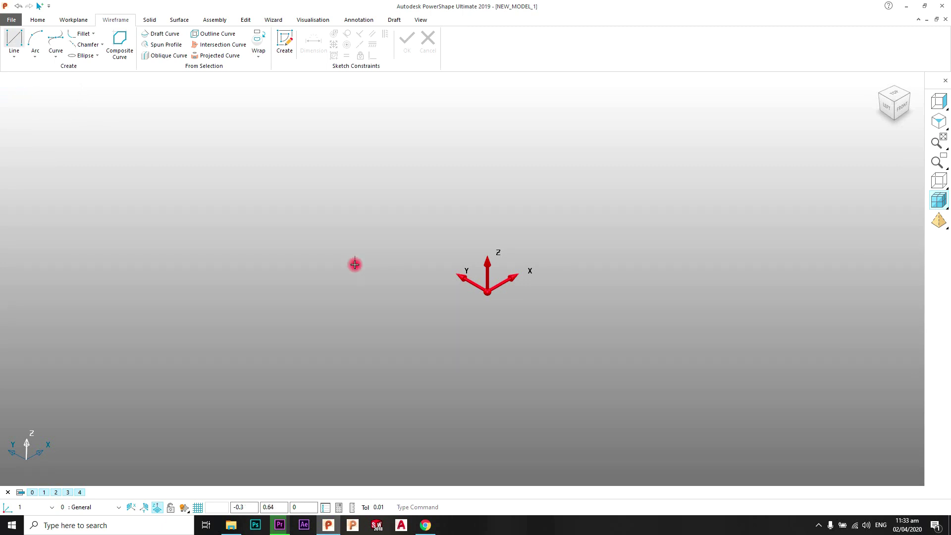
text(0)
key(Return)
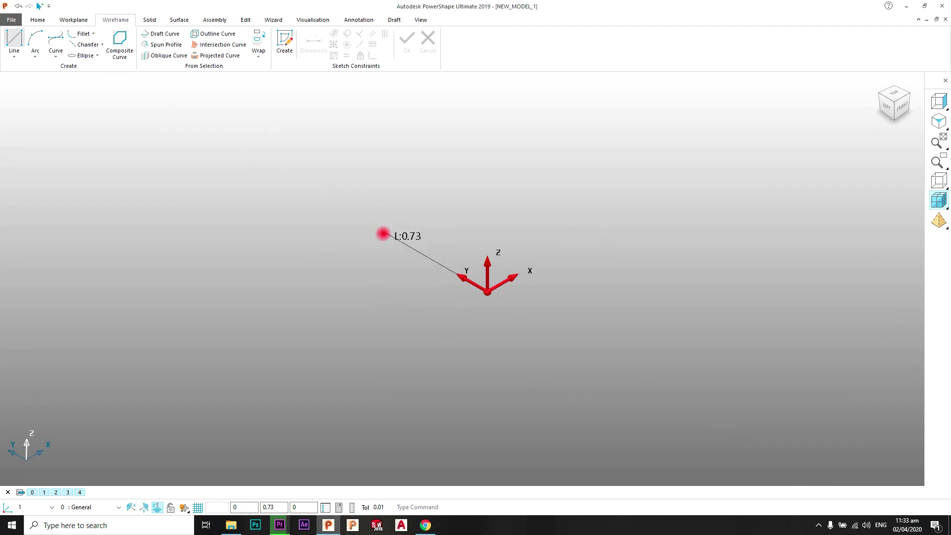
click(383, 234)
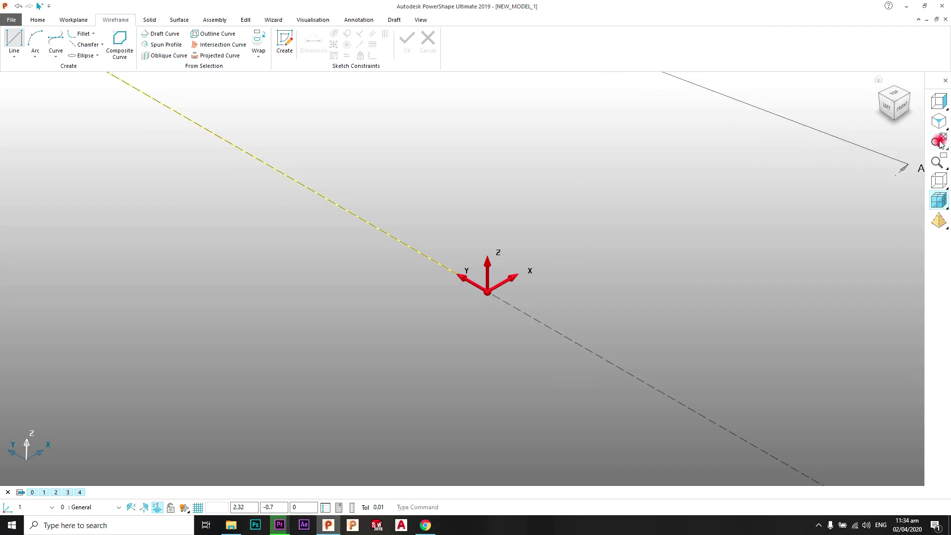
Continue the chain with a 10-unit segment along X and a 10-unit segment back along negative Y, leaving the fourth side open
click(940, 142)
scroll(488, 227, down, 3)
scroll(391, 304, up, 6)
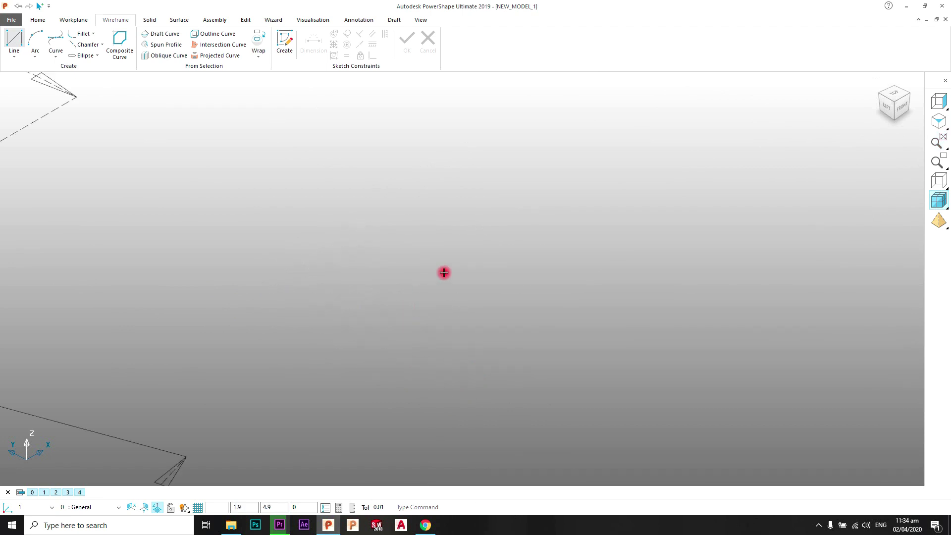
scroll(443, 272, down, 3)
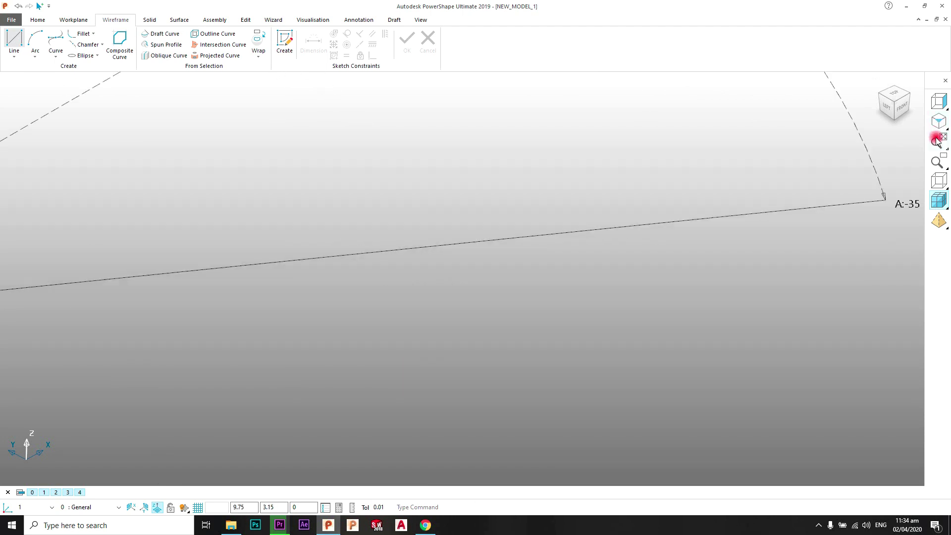
click(936, 139)
shift+middle_drag(365, 305, 460, 216)
scroll(454, 229, up, 2)
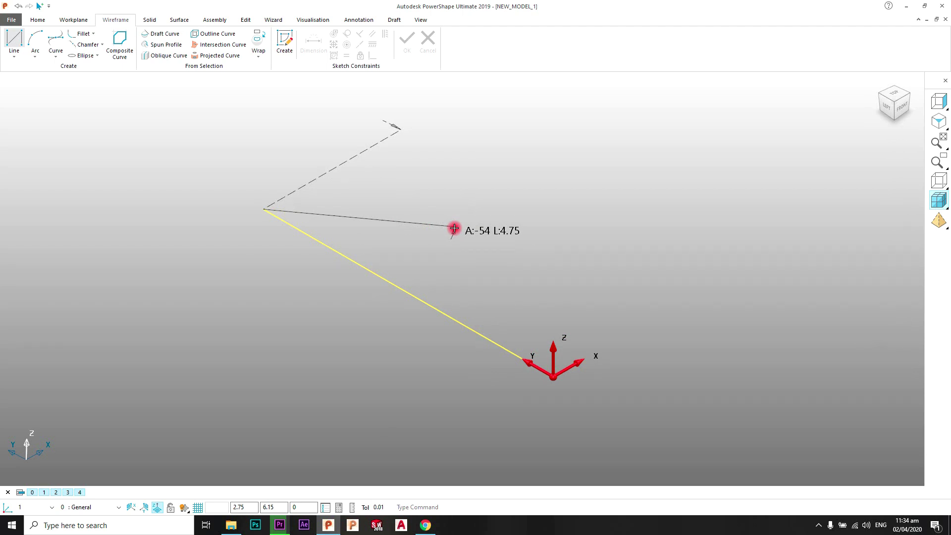
key(Return)
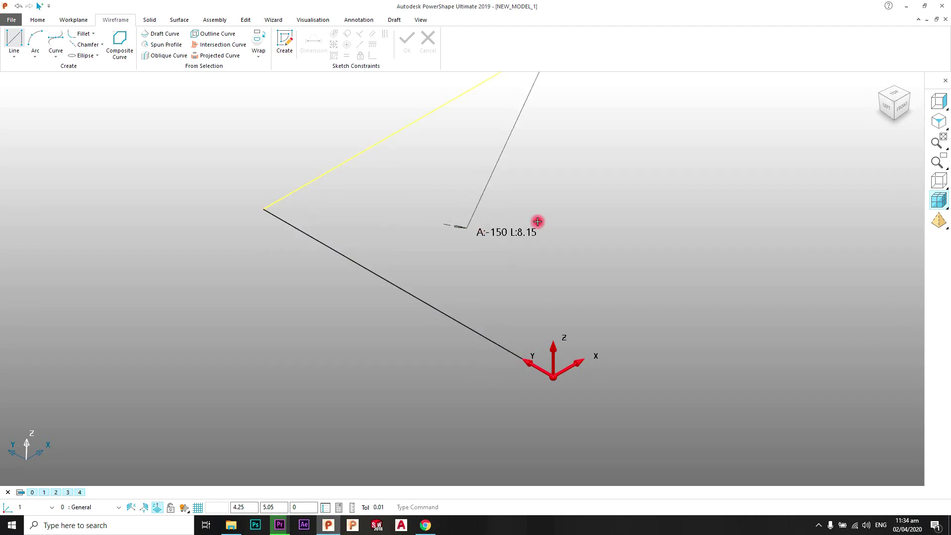
scroll(538, 221, down, 4)
scroll(553, 215, down, 2)
shift+middle_drag(579, 180, 536, 211)
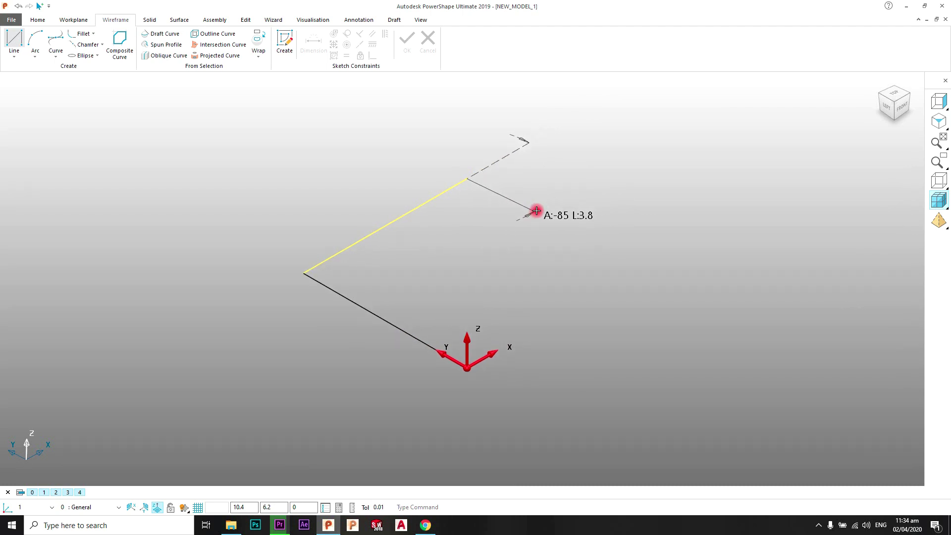
key(Return)
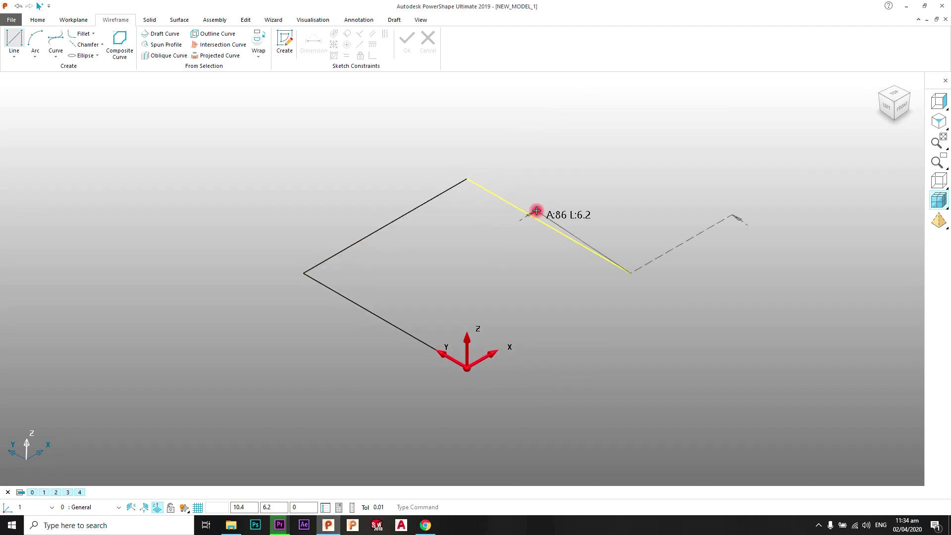
right_click(616, 134)
click(630, 139)
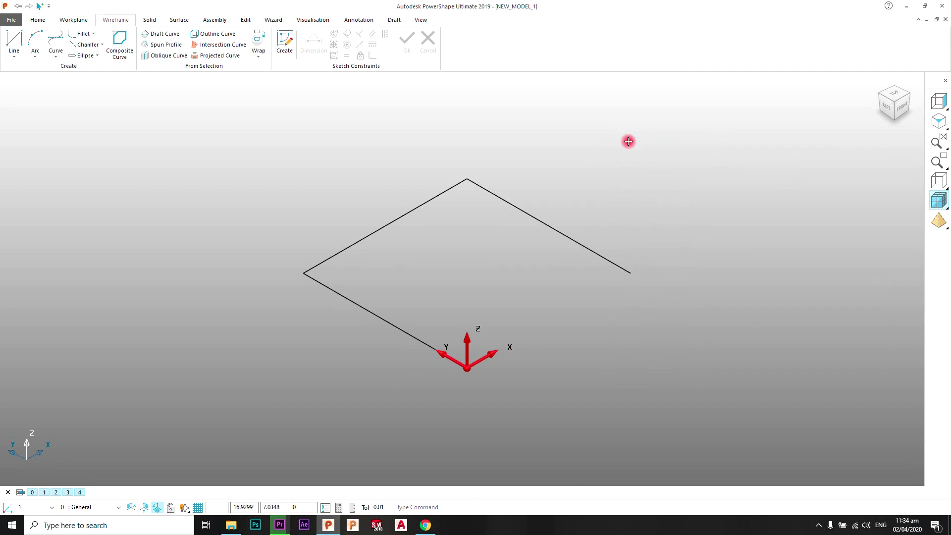
Join the three connected lines into a single composite curve
click(545, 208)
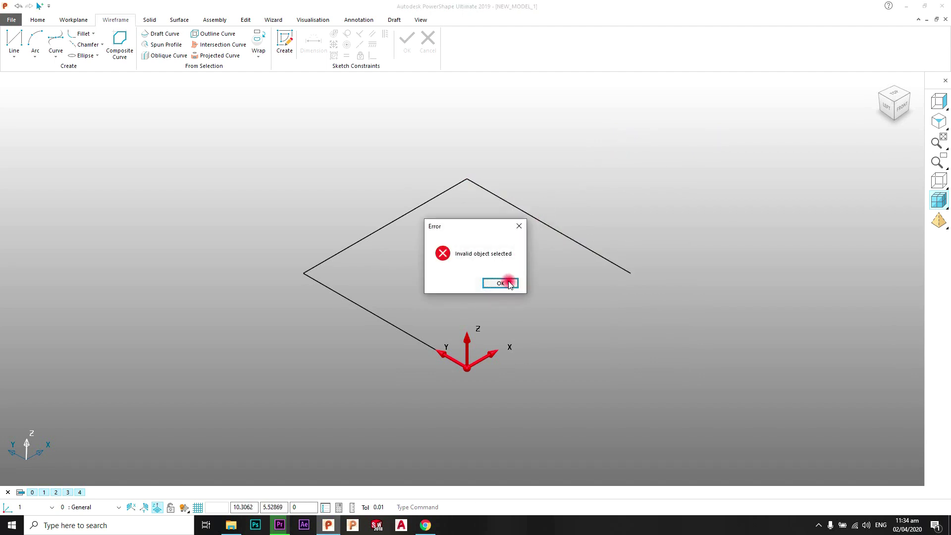
click(500, 283)
click(567, 231)
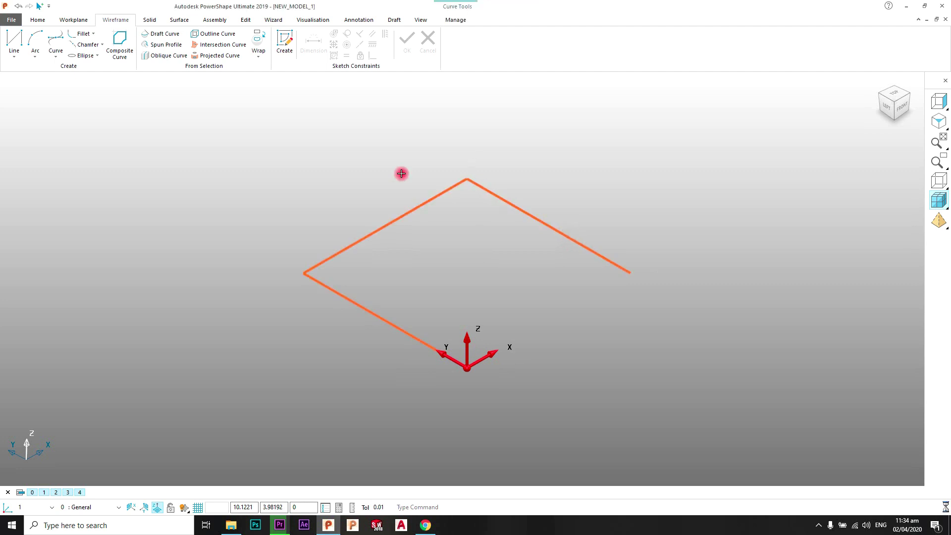
click(475, 242)
Make 2 moved copies of the composite curve with a movement of 5 along Z
scroll(475, 252, up, 1)
scroll(475, 252, down, 2)
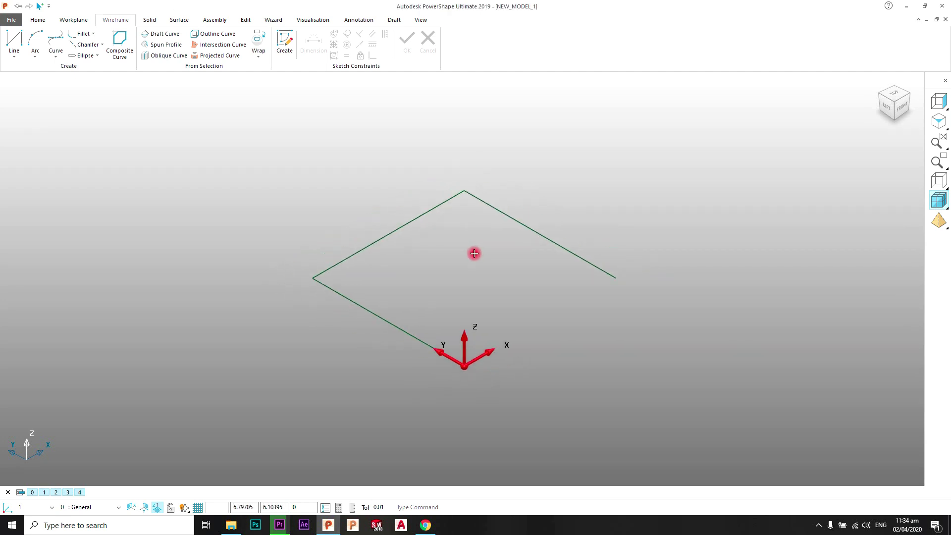
click(402, 311)
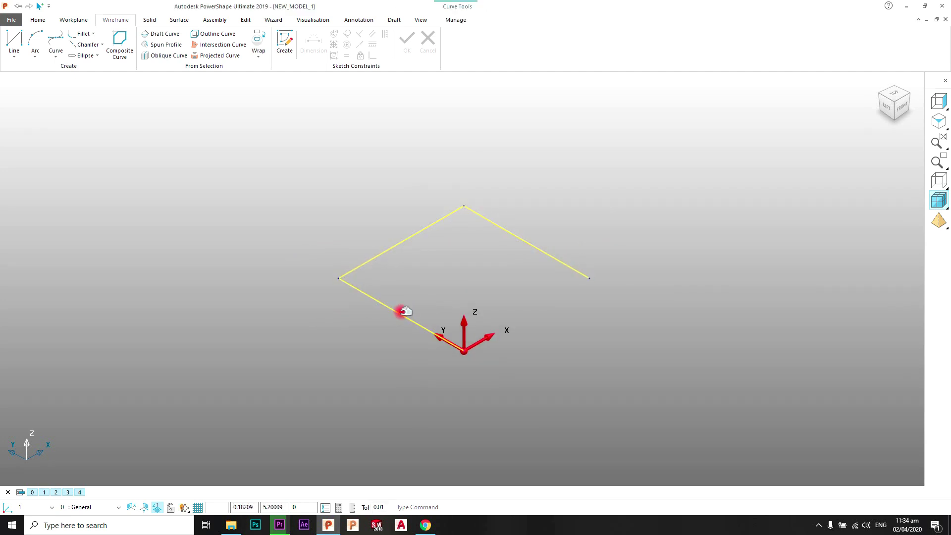
click(246, 20)
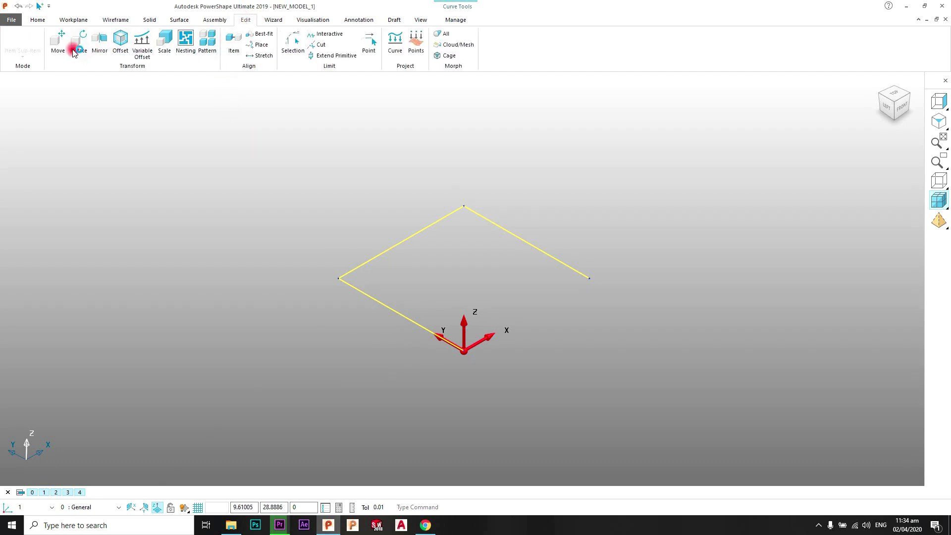
click(57, 49)
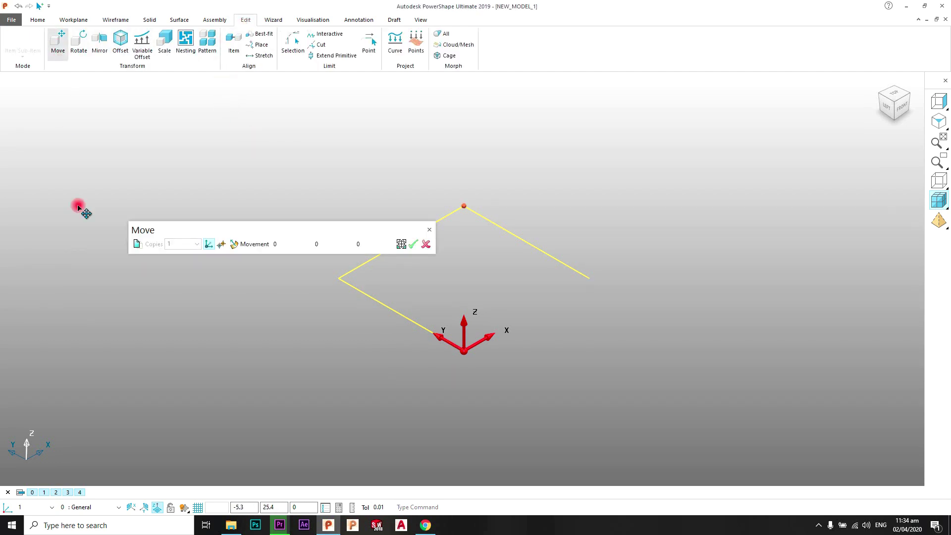
click(136, 244)
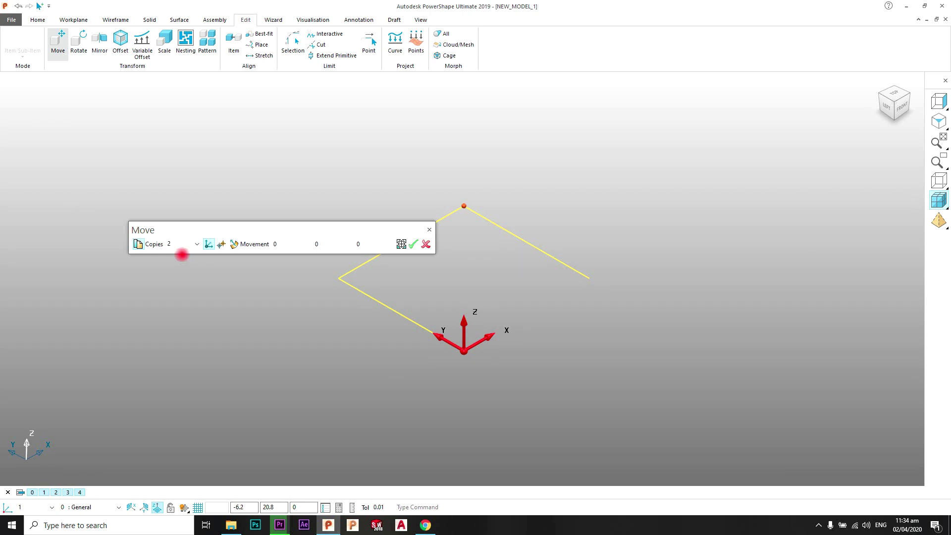
click(380, 244)
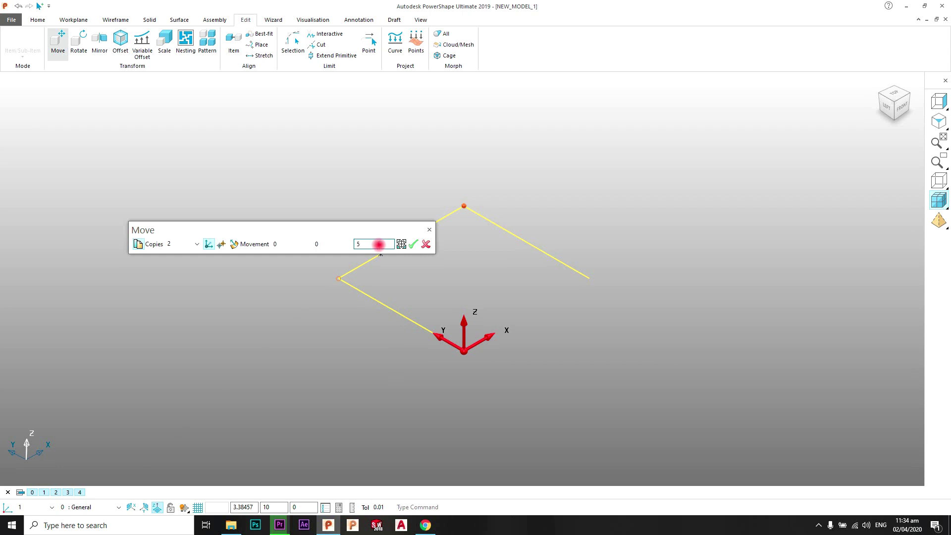
key(Return)
click(416, 247)
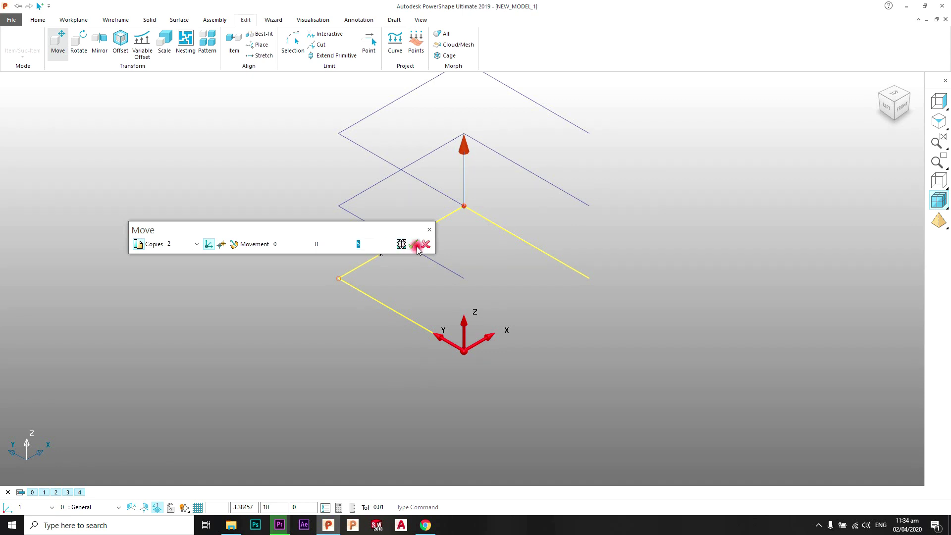
click(415, 246)
click(423, 245)
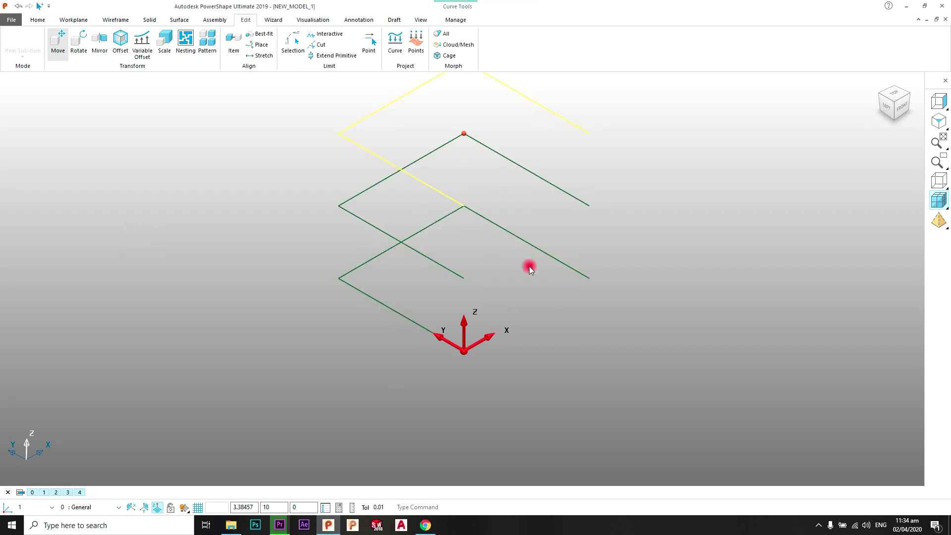
click(628, 233)
Fillet both corners of the lowest composite curve with a radius of 1
scroll(624, 233, down, 5)
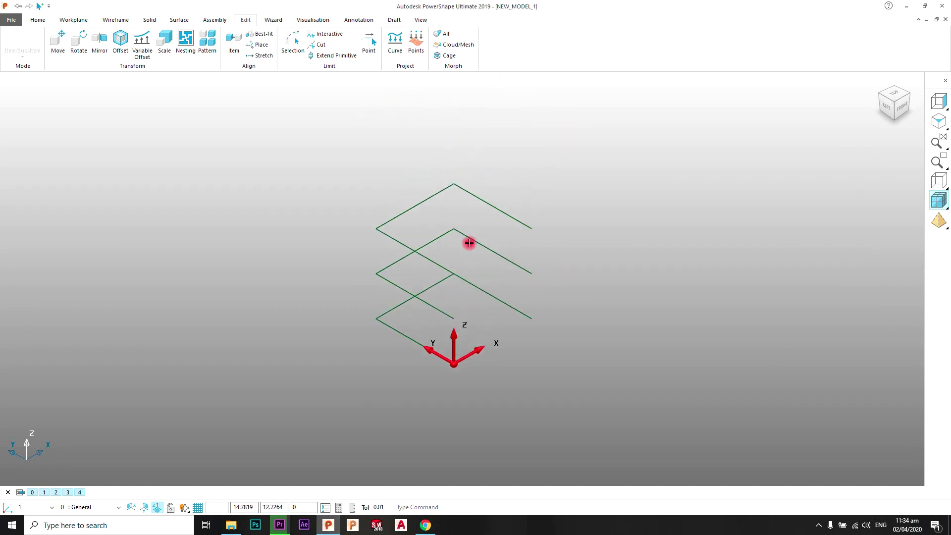
scroll(468, 248, up, 4)
middle_drag(466, 269, 475, 272)
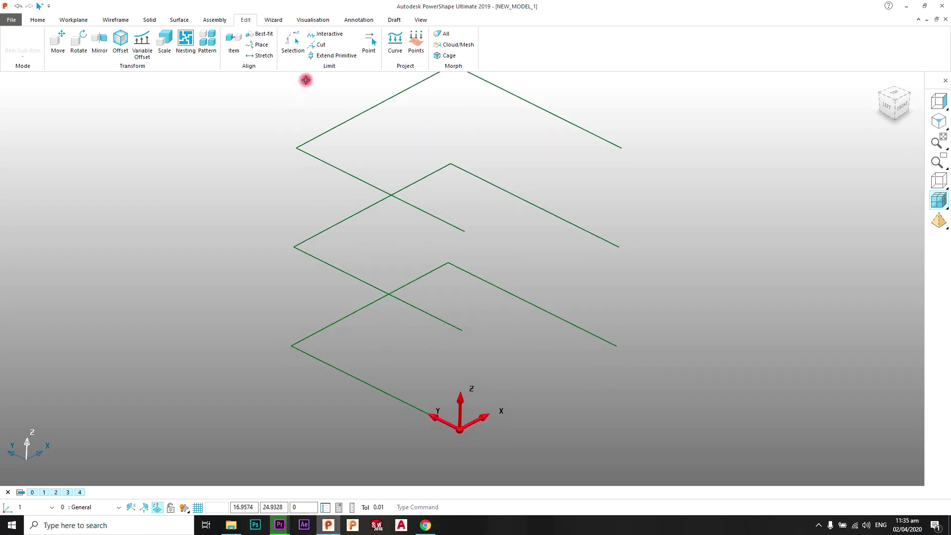
click(121, 23)
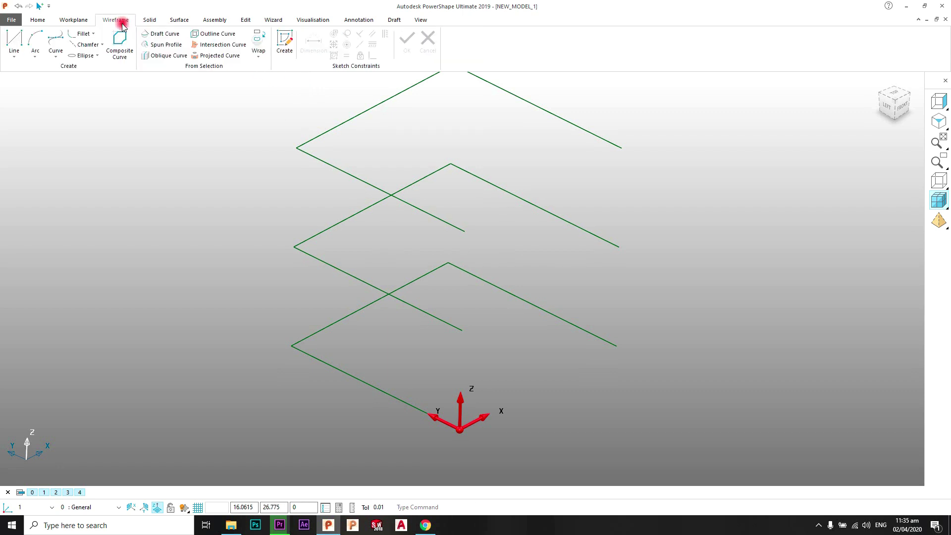
click(86, 34)
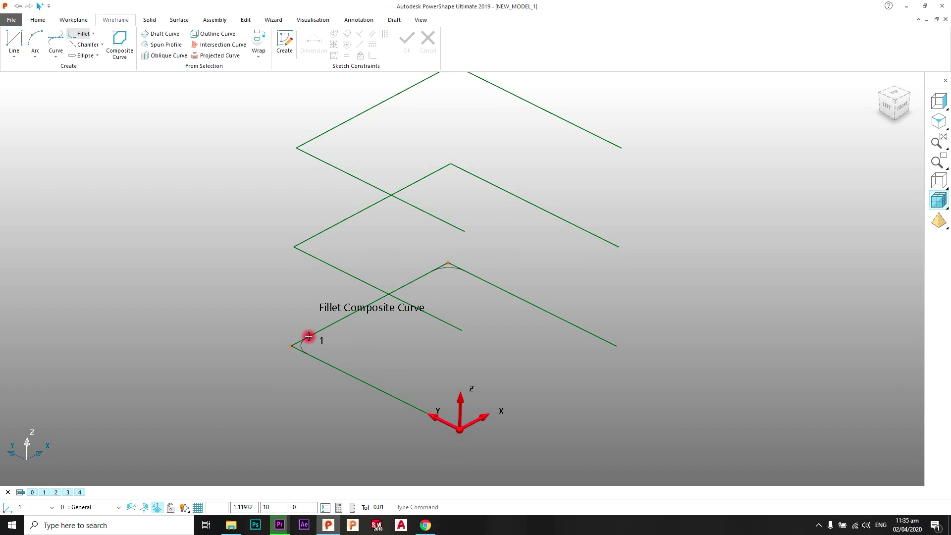
click(309, 337)
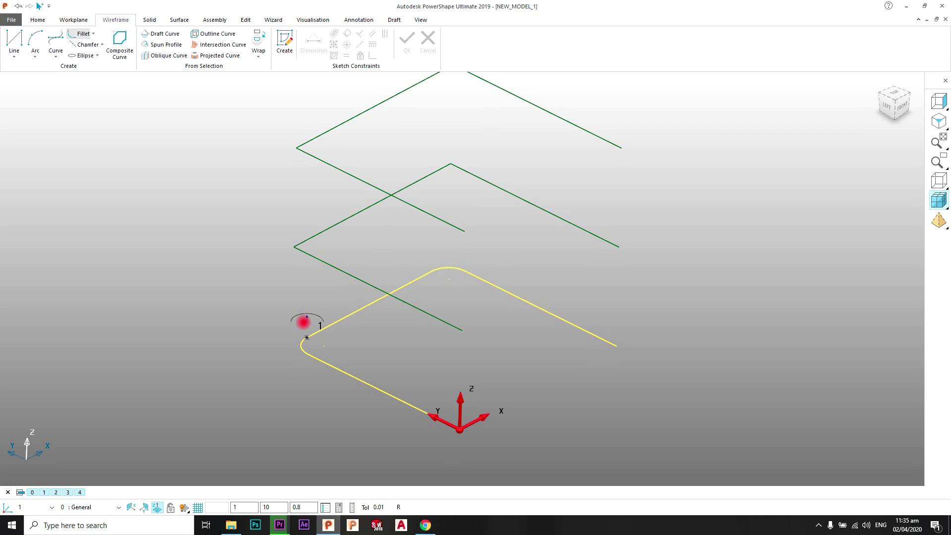
Fillet both corners of the middle composite curve with radius 2 and both corners of the highest one with radius 3
click(317, 236)
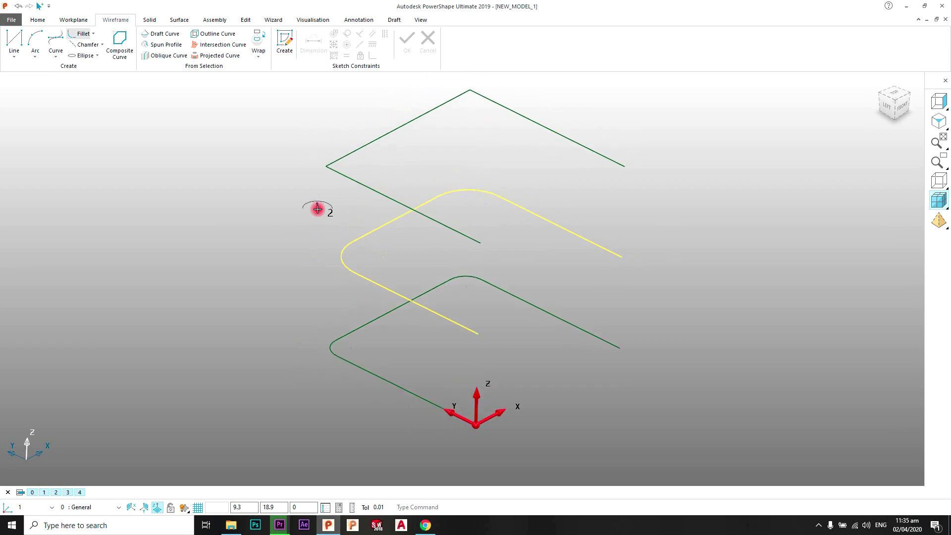
scroll(318, 209, down, 1)
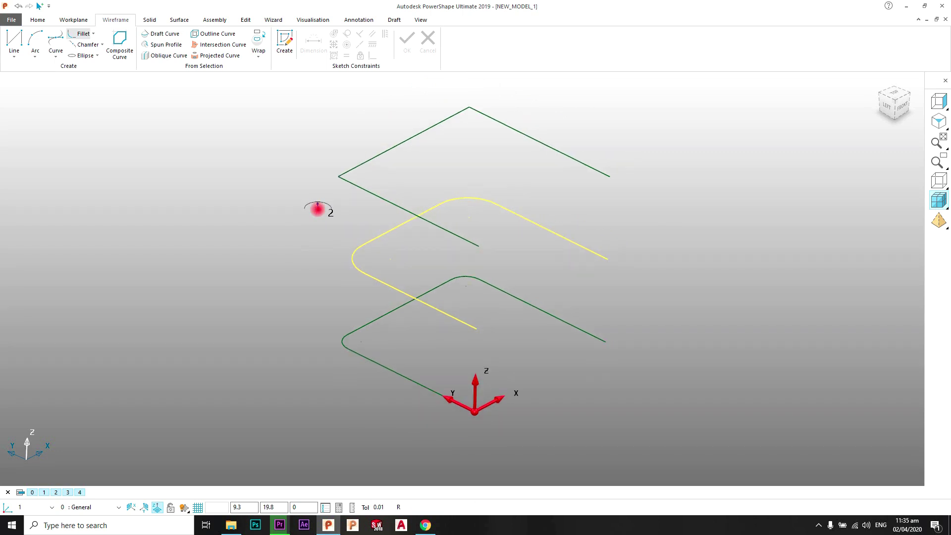
click(367, 162)
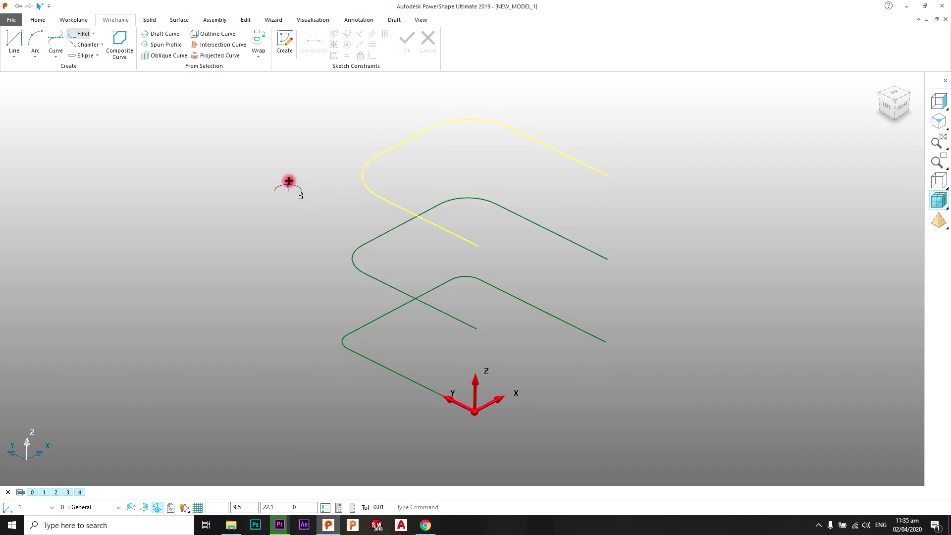
right_click(272, 162)
click(283, 168)
middle_drag(332, 222, 423, 331)
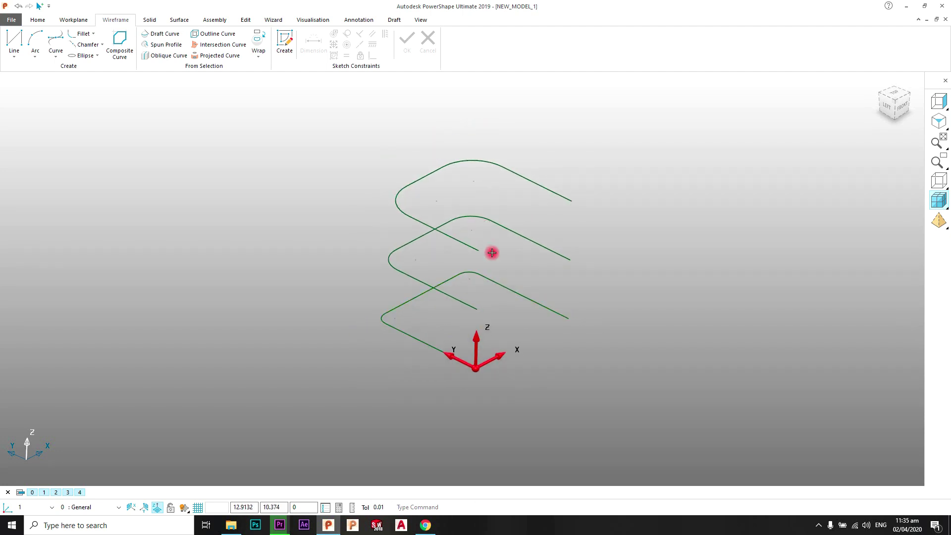
Make 1 moved copy of the lowest composite curve with a movement of 20 along Z
click(413, 341)
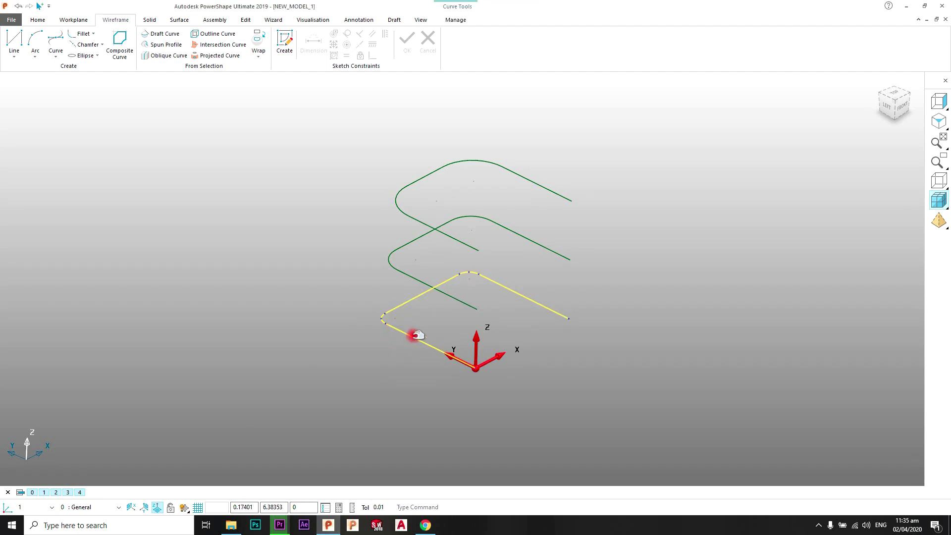
click(246, 20)
click(58, 42)
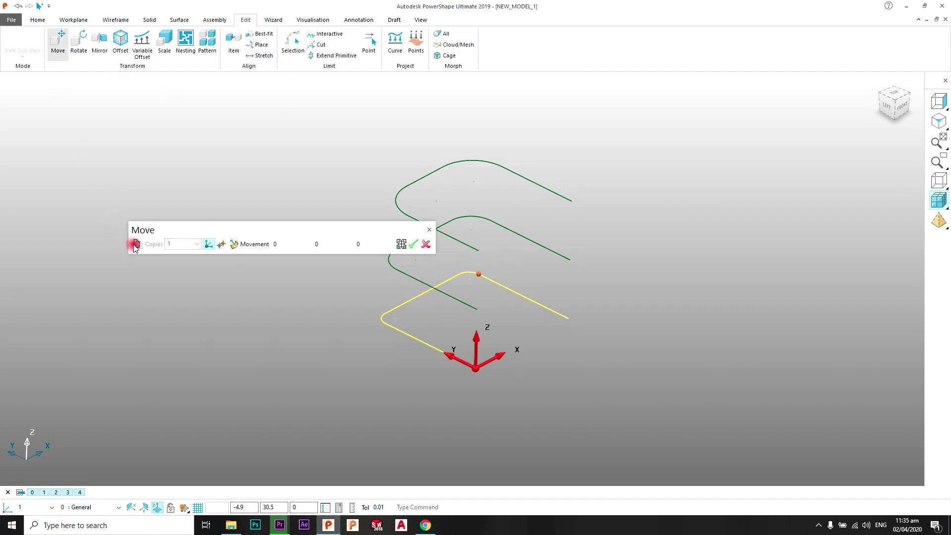
click(372, 243)
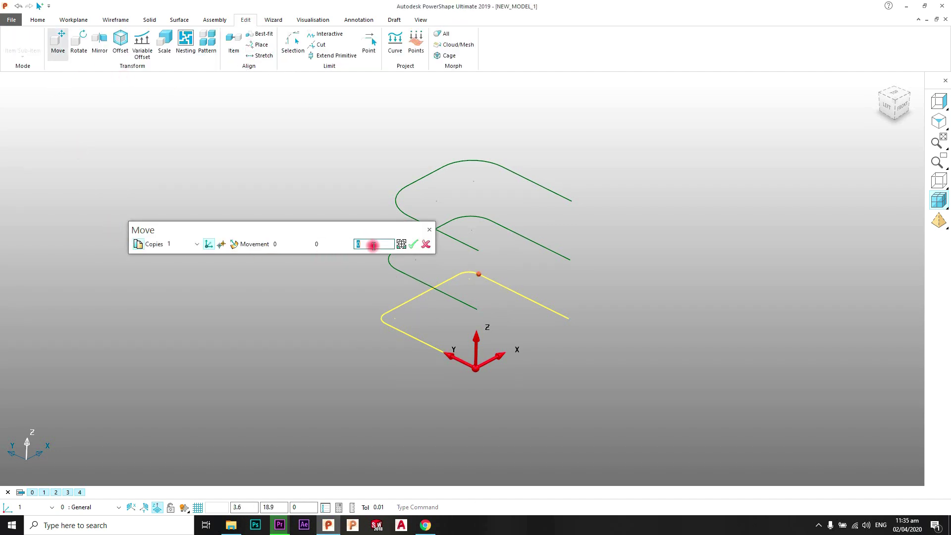
text(20)
key(Return)
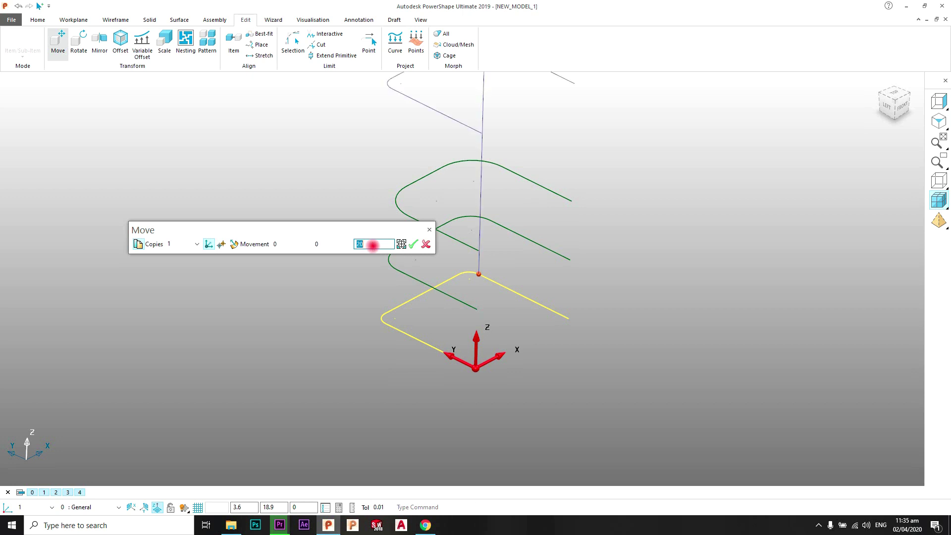
click(413, 244)
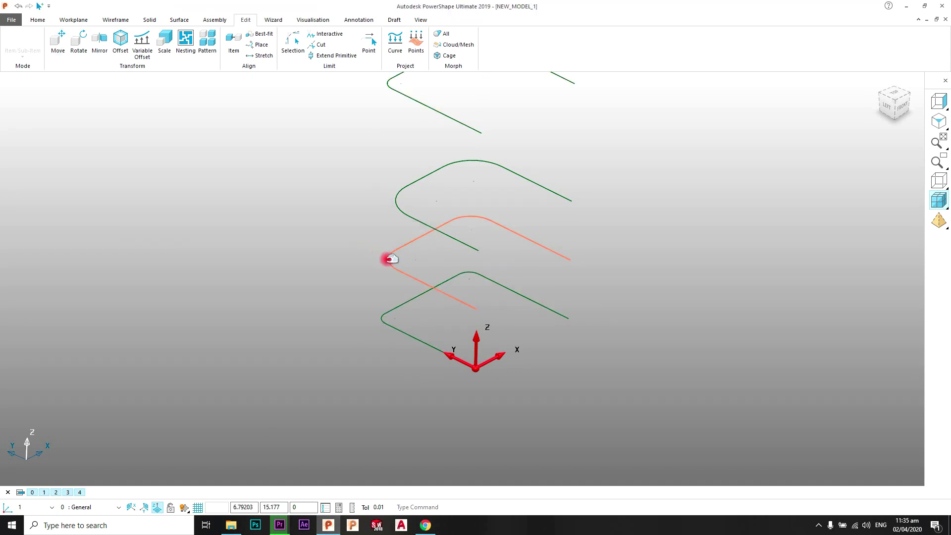
Make 1 moved copy of the second-lowest composite curve, the one with radius 2 corners, with a movement of 10 along Z
click(388, 258)
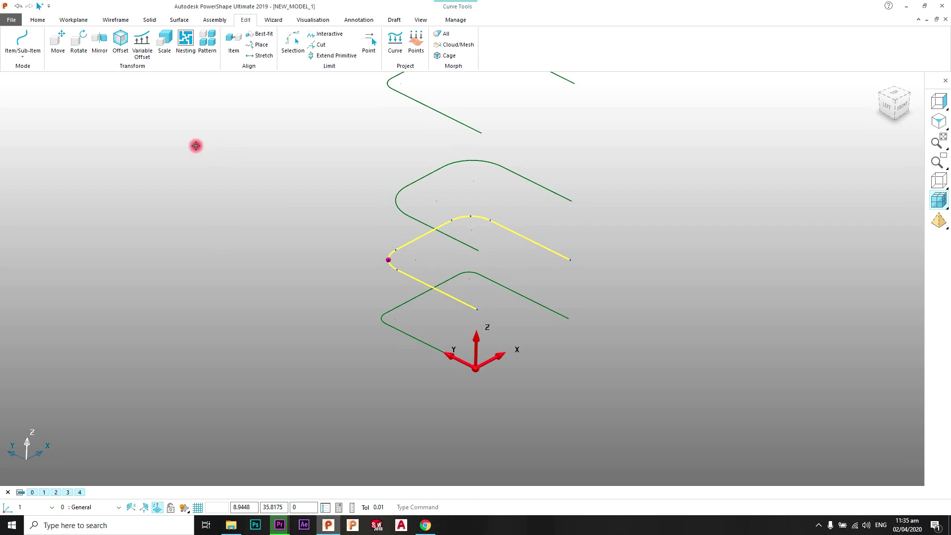
click(60, 52)
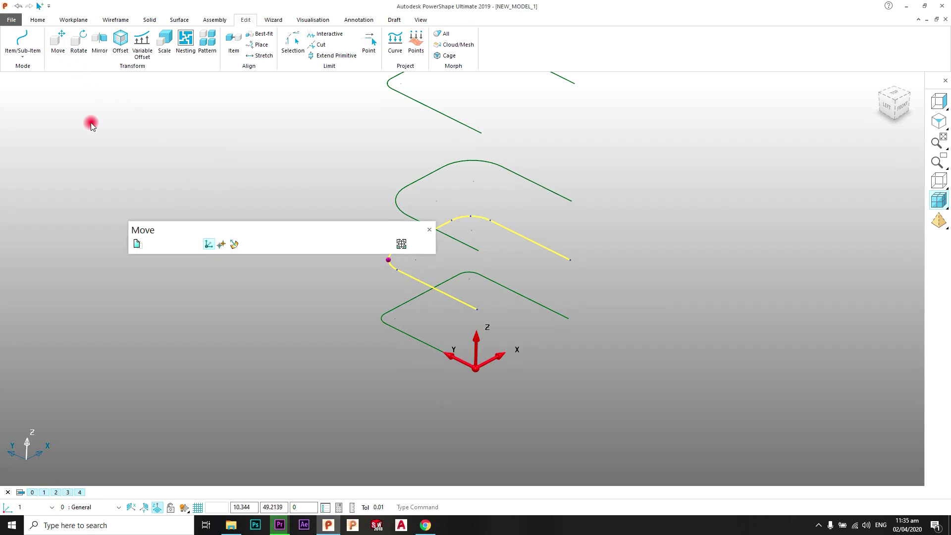
click(138, 244)
click(367, 244)
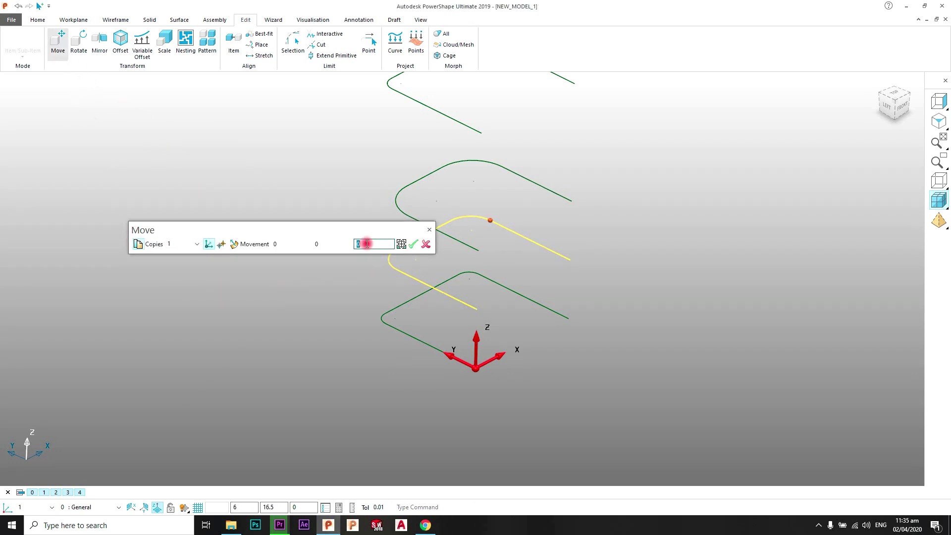
text(10)
key(Return)
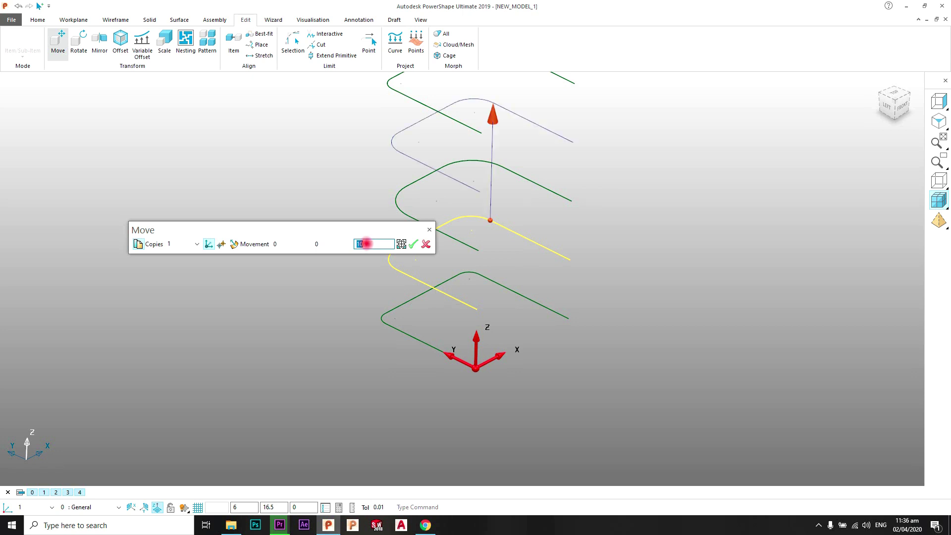
click(400, 243)
click(416, 245)
click(425, 244)
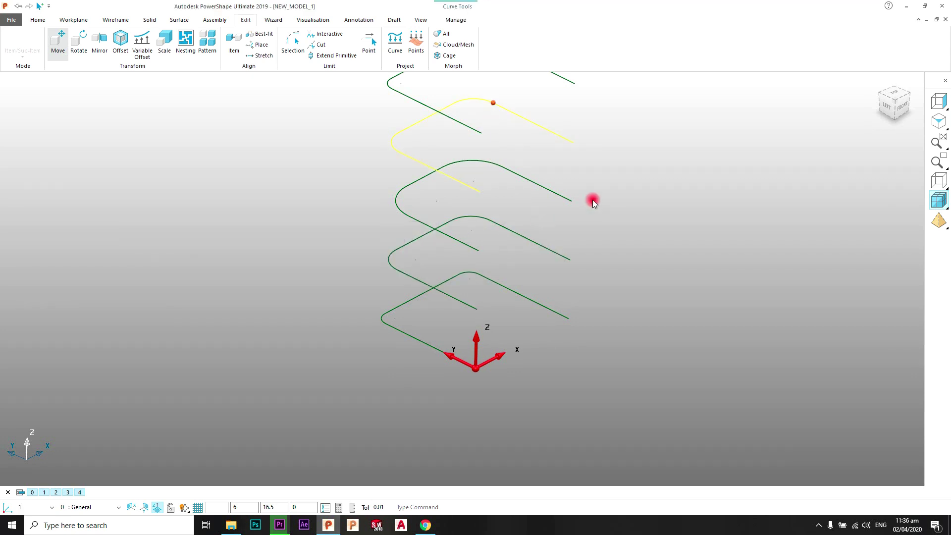
Create a Power surface through all five composite curves with the Smart Surfacer, using the From separate method
scroll(627, 179, down, 3)
scroll(545, 211, up, 1)
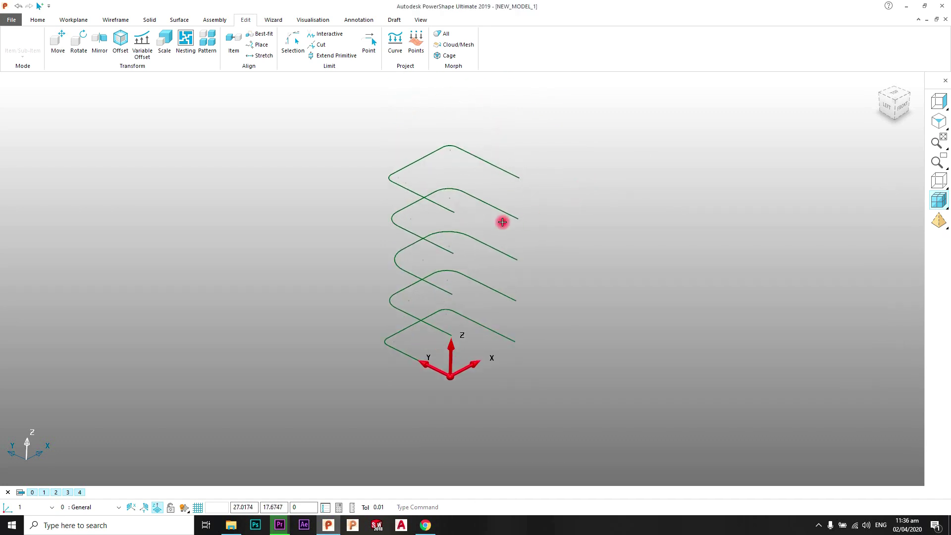
middle_drag(448, 278, 497, 306)
scroll(444, 272, up, 4)
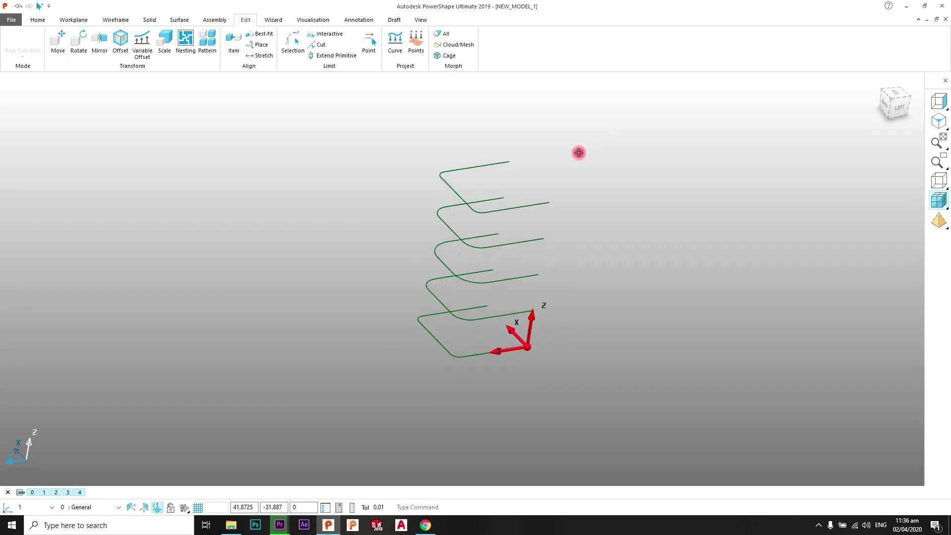
drag(605, 132, 386, 378)
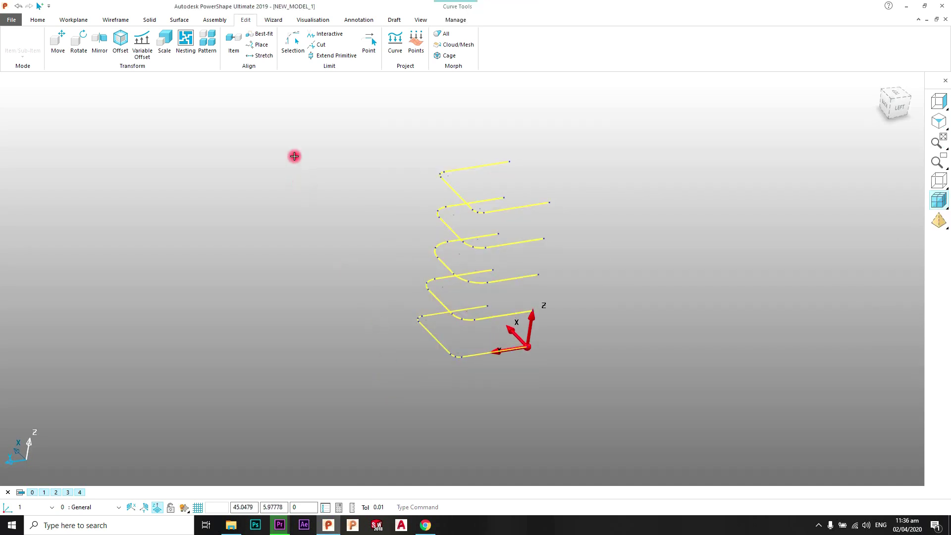
click(179, 20)
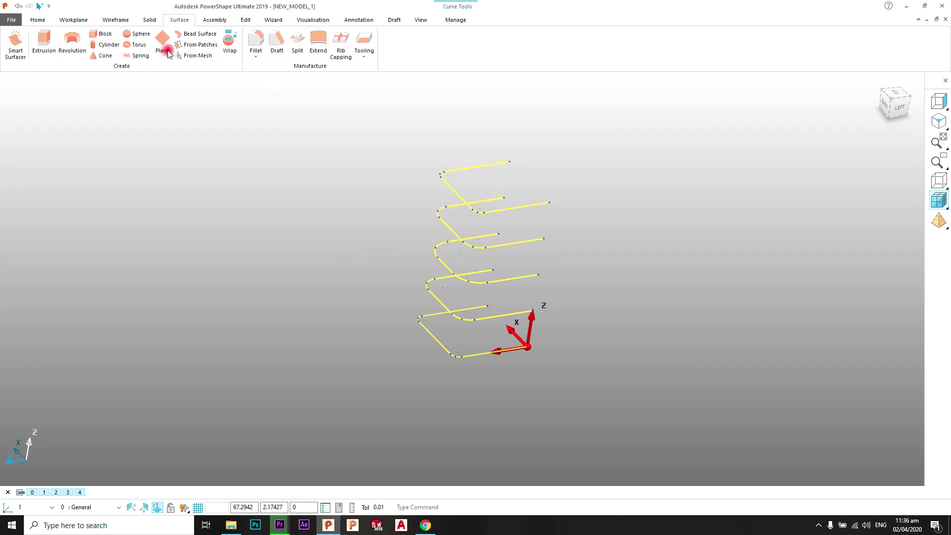
click(20, 48)
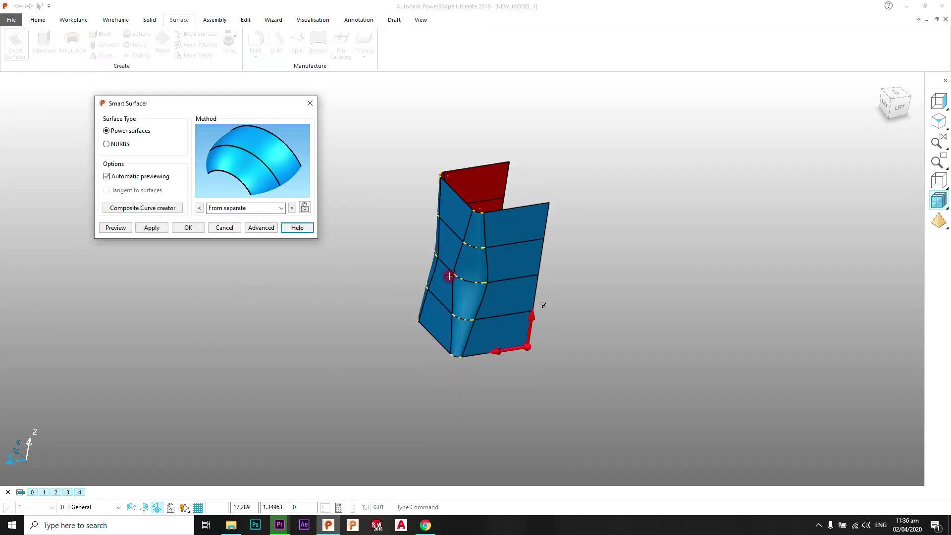
middle_drag(465, 270, 559, 319)
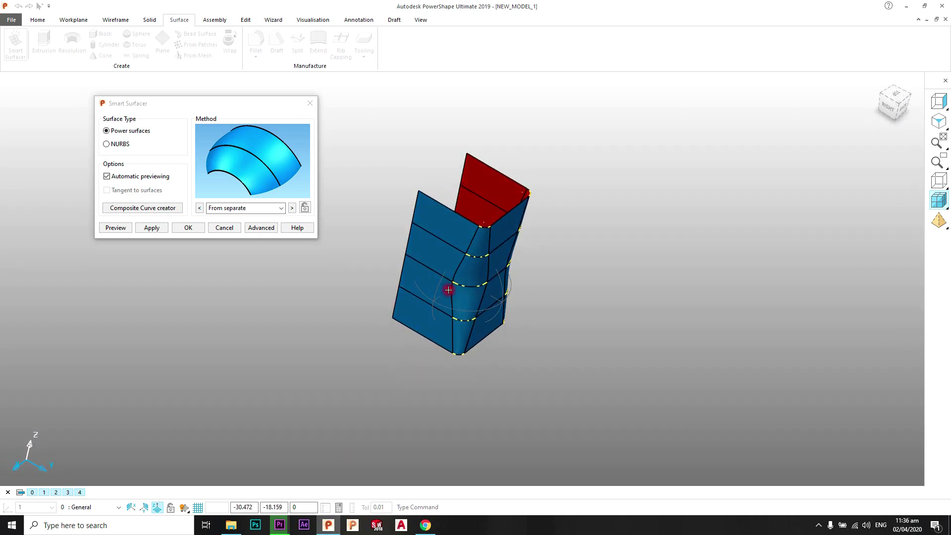
middle_drag(449, 293, 474, 258)
scroll(474, 258, up, 3)
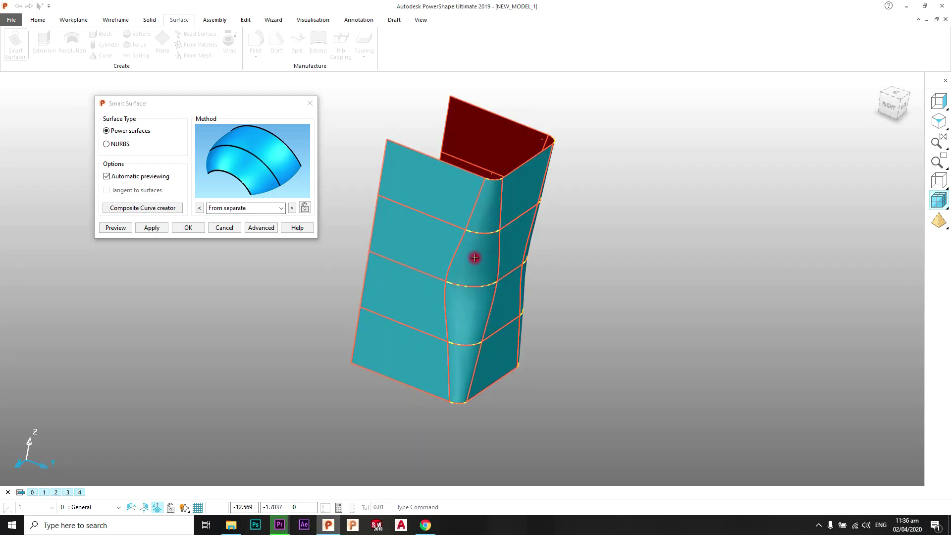
click(191, 228)
scroll(445, 287, down, 3)
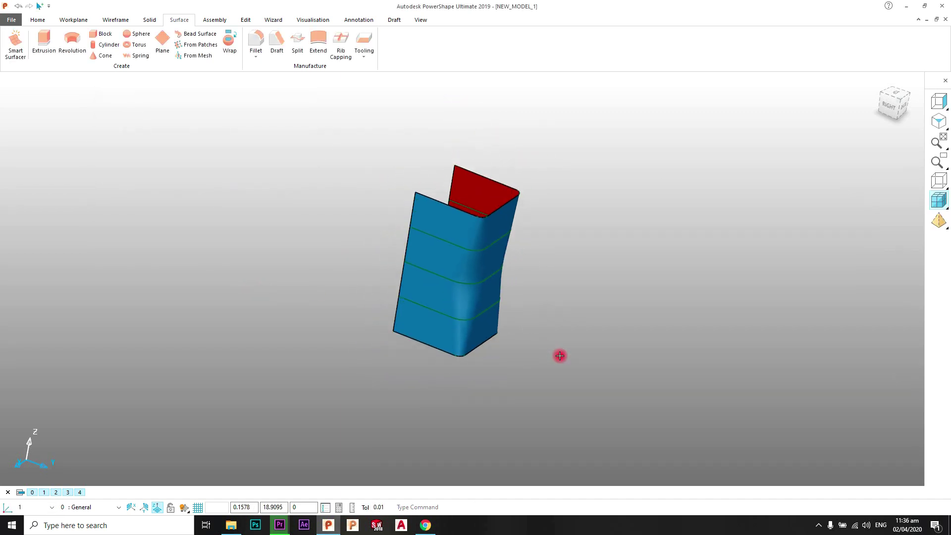
Delete the finished surface together with all five composite curves to clear the model
middle_drag(560, 355, 452, 272)
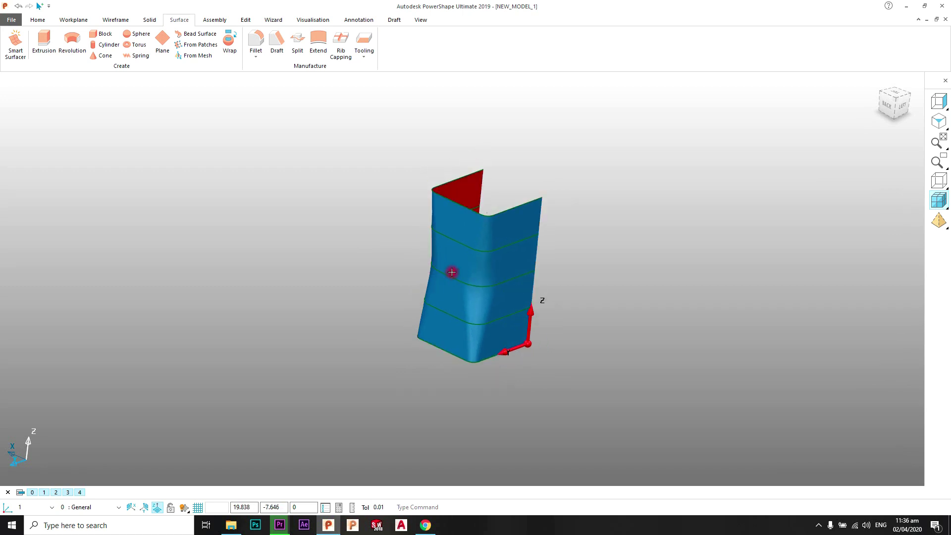
scroll(472, 287, up, 1)
shift+middle_drag(547, 277, 520, 264)
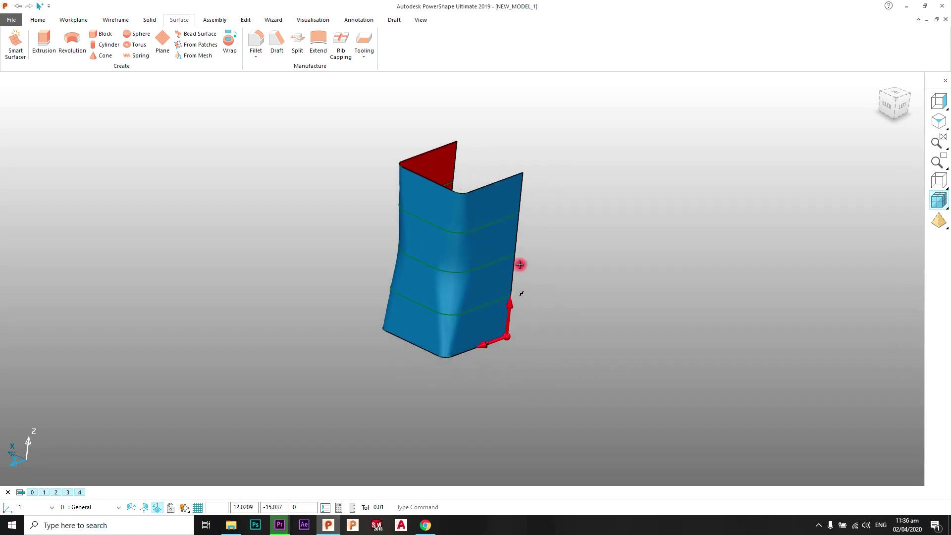
scroll(520, 265, down, 2)
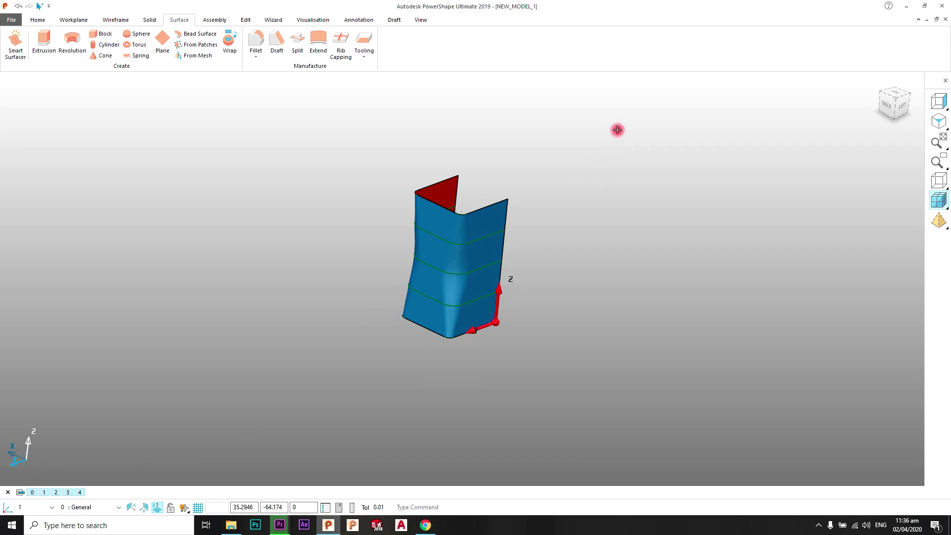
drag(617, 130, 351, 398)
key(Delete)
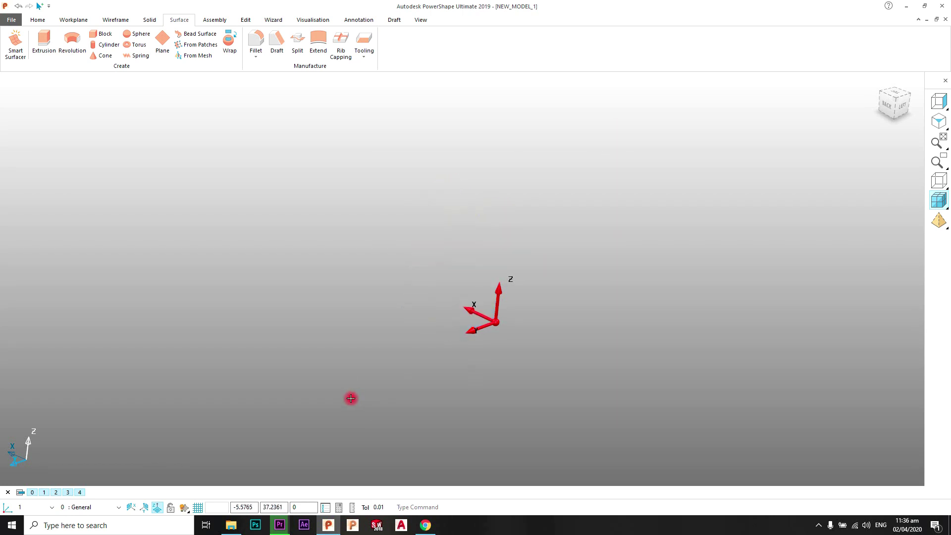
Draw a full circle centred on the workplane origin, working in the isometric view
click(938, 122)
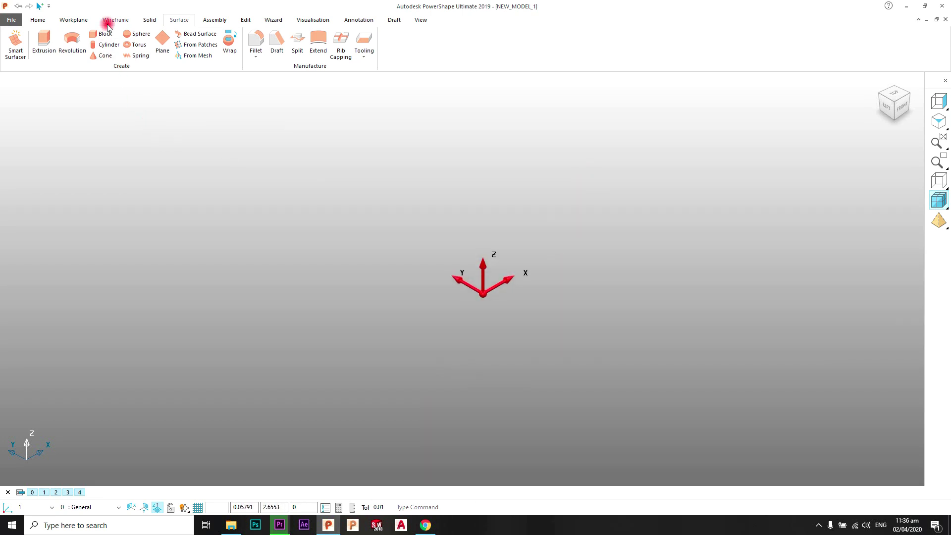
click(112, 19)
click(35, 59)
click(78, 112)
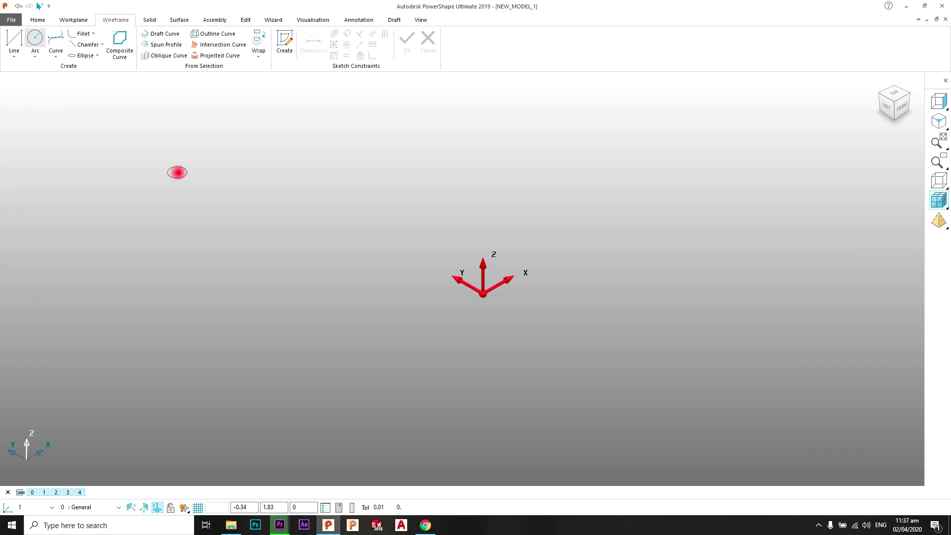
key(Return)
right_click(377, 179)
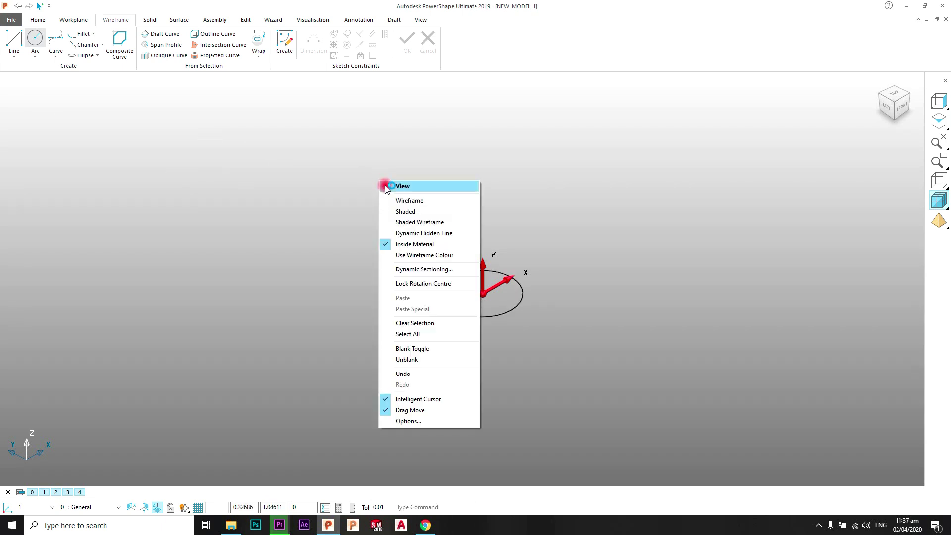
click(385, 187)
Define the circle by diameter instead of radius and set its diameter to 10
click(479, 317)
double_click(475, 319)
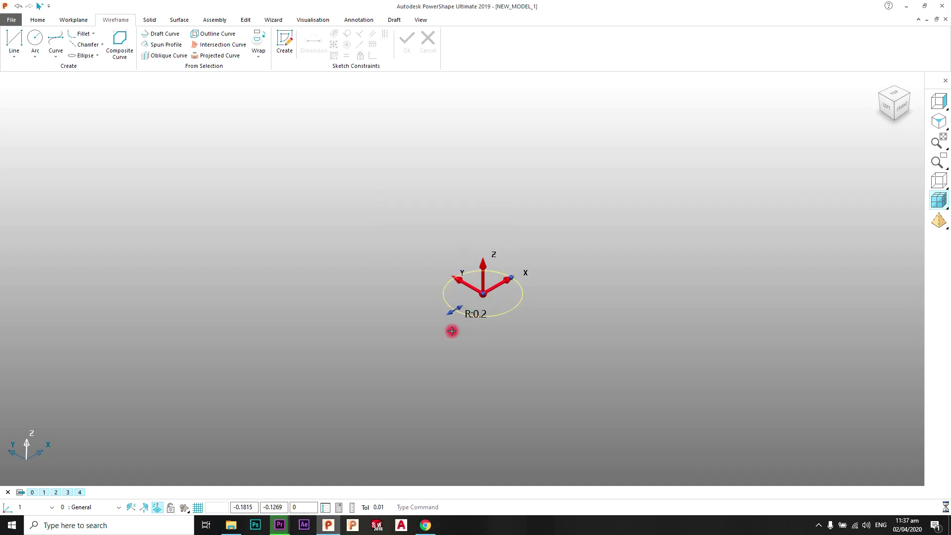
click(181, 188)
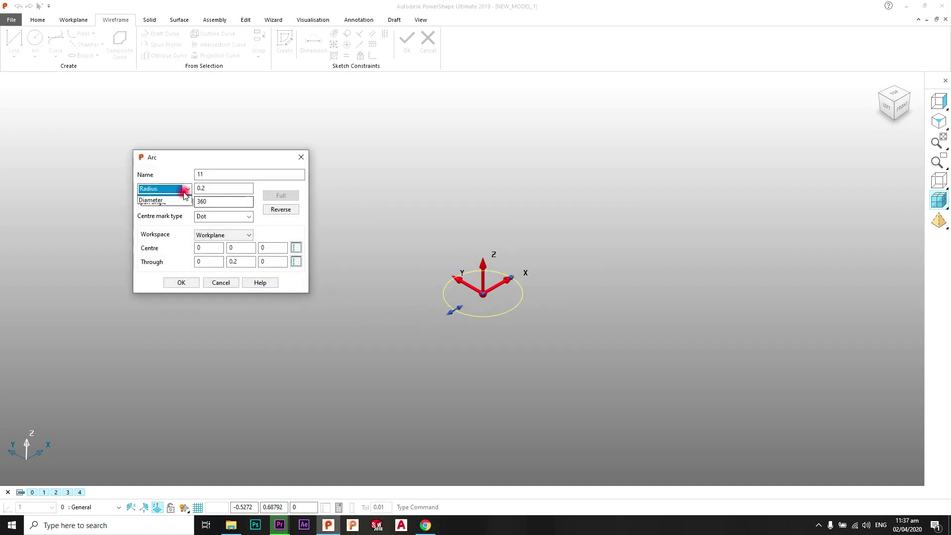
click(170, 206)
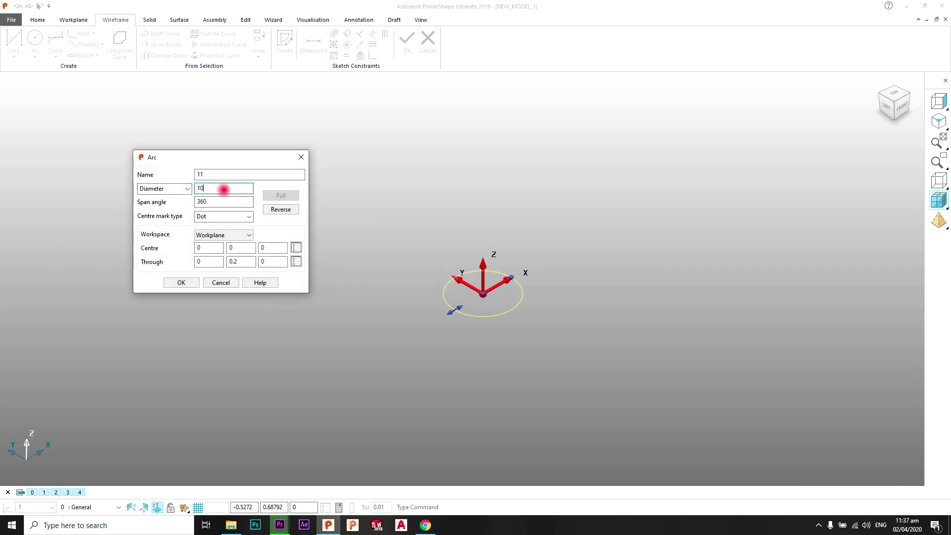
click(196, 281)
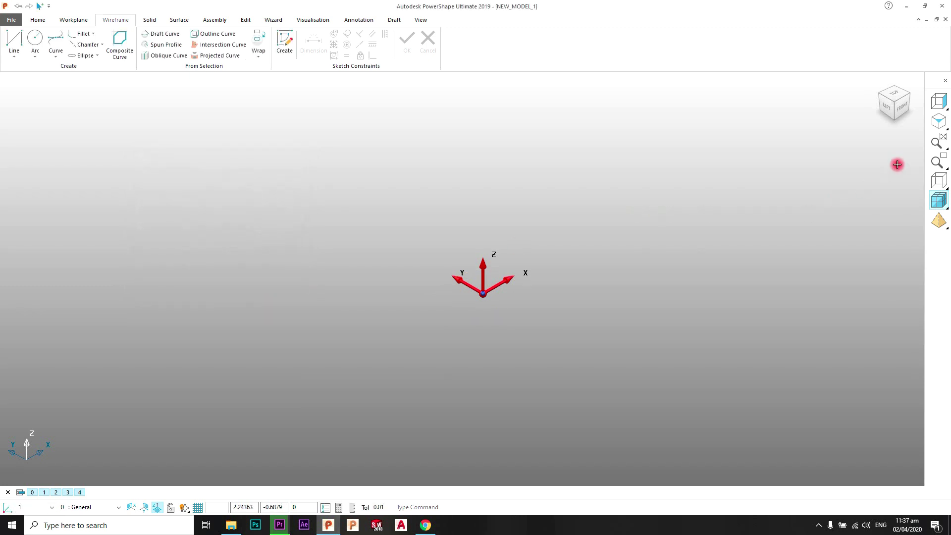
click(937, 143)
scroll(546, 251, down, 4)
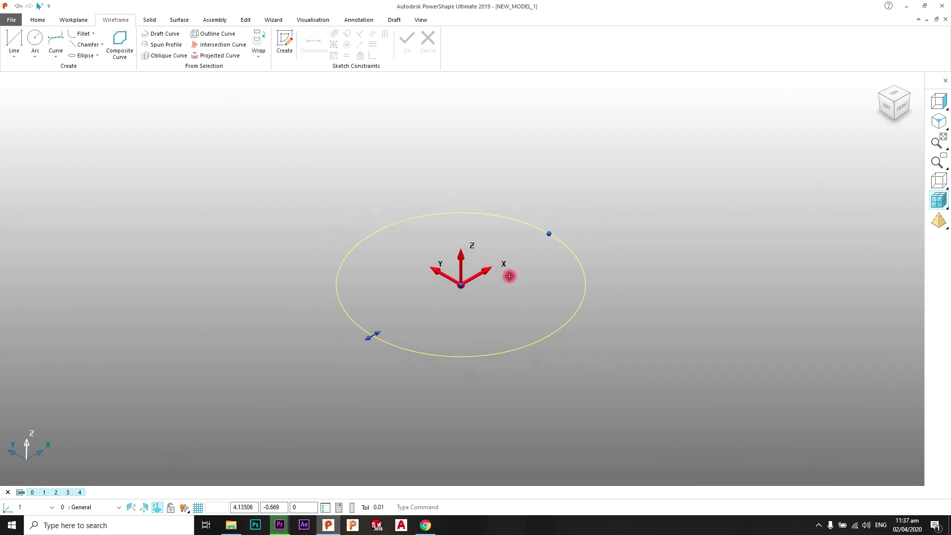
scroll(510, 279, up, 1)
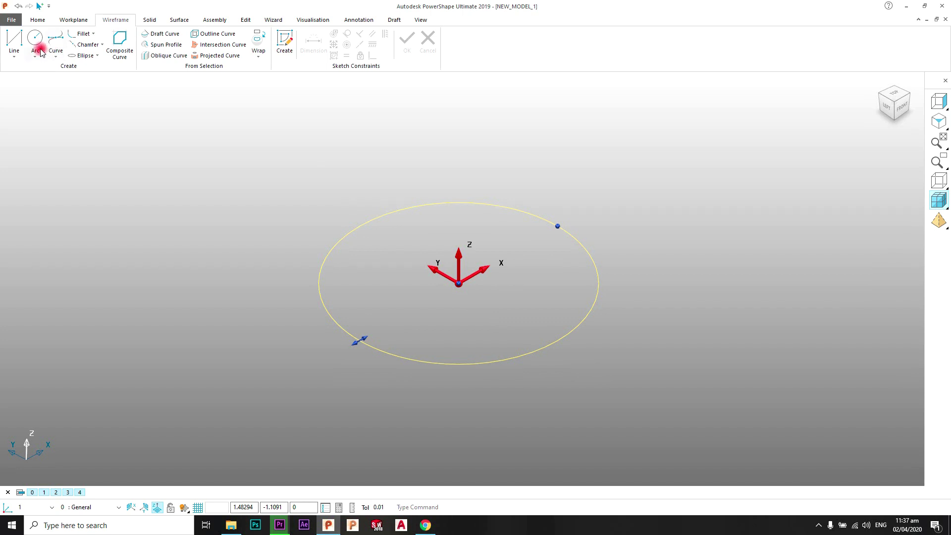
Draw a full circle centred at 0 0 10, above the first circle, and set its radius to 15
click(38, 71)
click(262, 201)
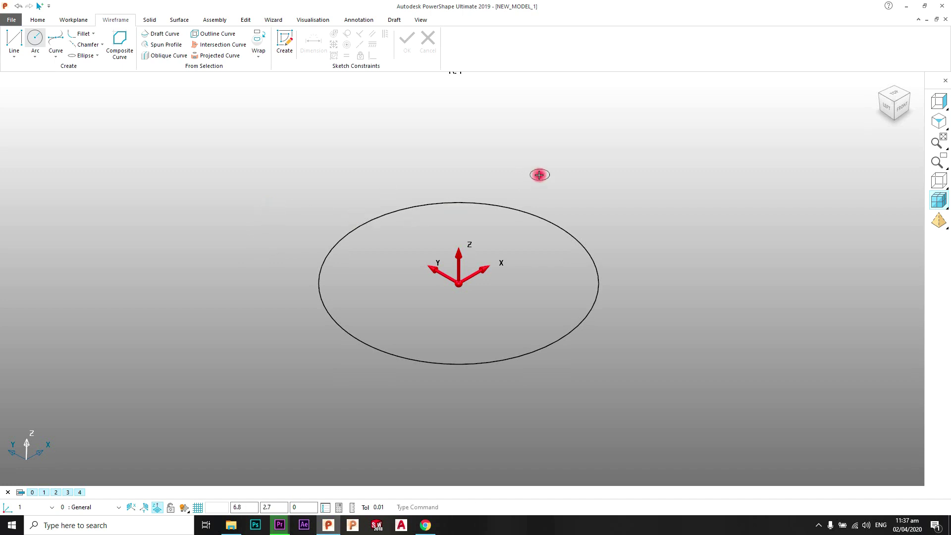
right_click(550, 161)
click(573, 175)
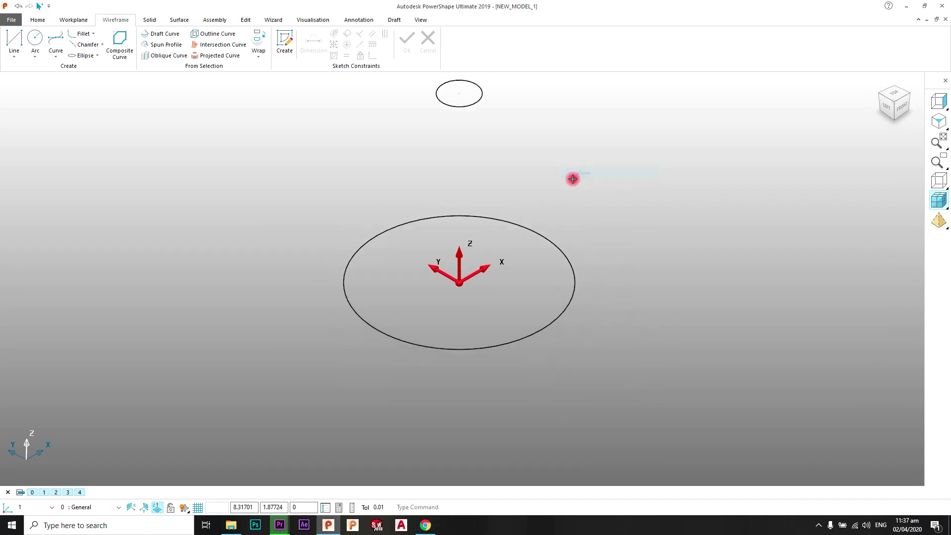
double_click(480, 177)
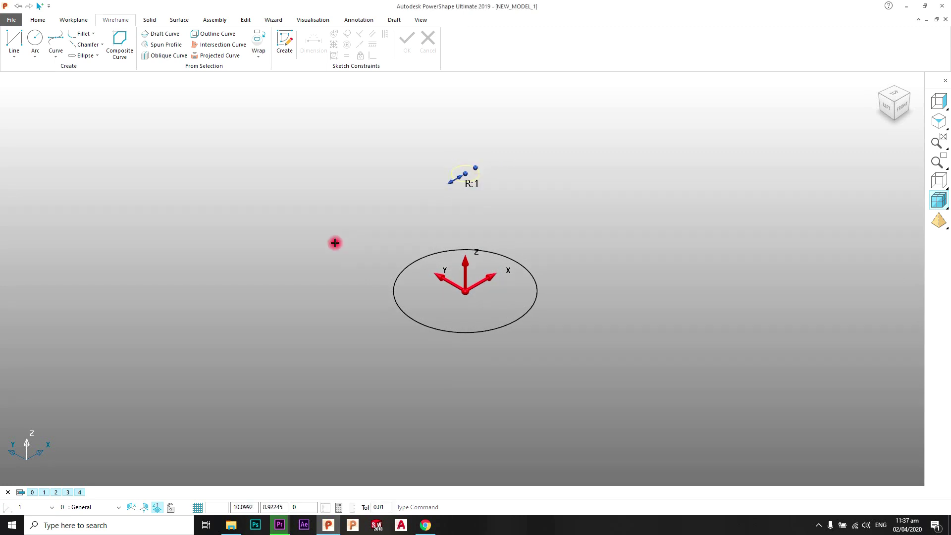
click(215, 188)
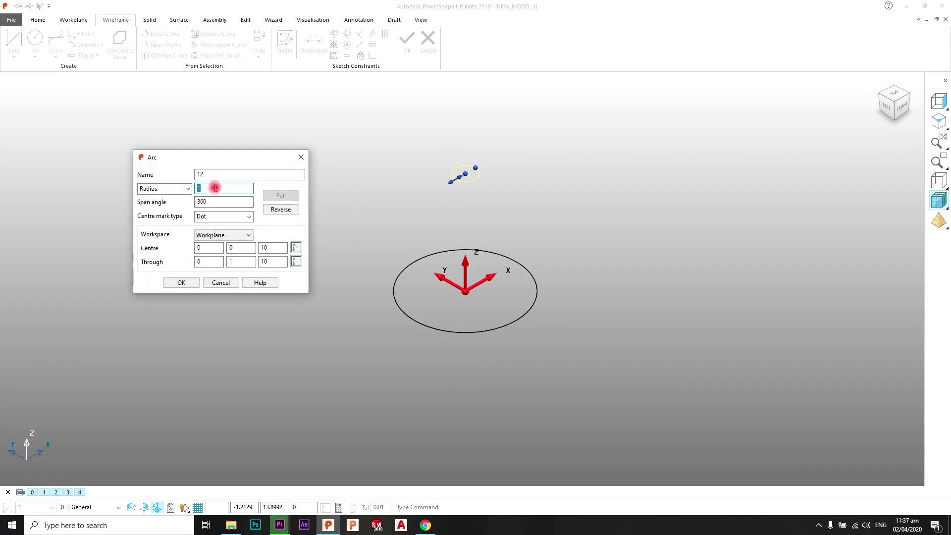
text(5)
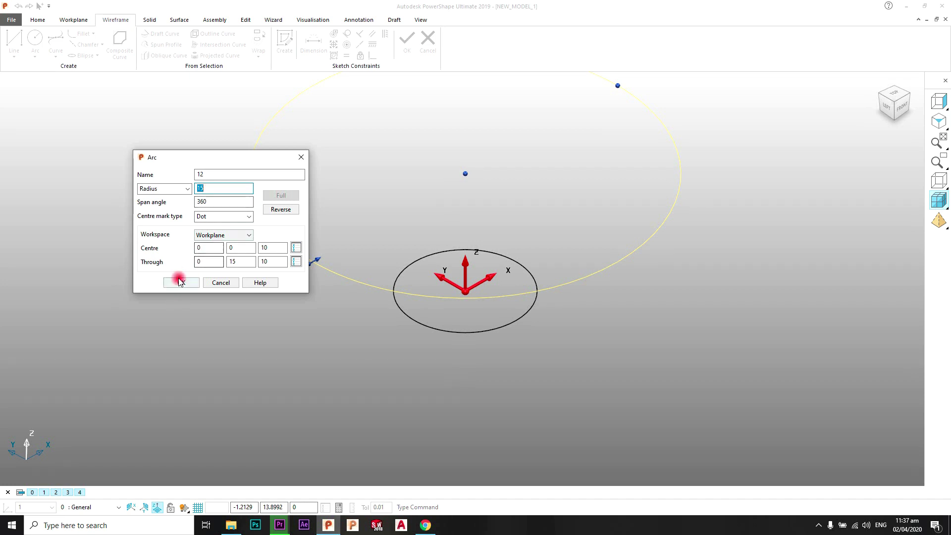
click(181, 282)
Draw a third full circle centred at 0 0 20 and set its radius to 10
click(34, 43)
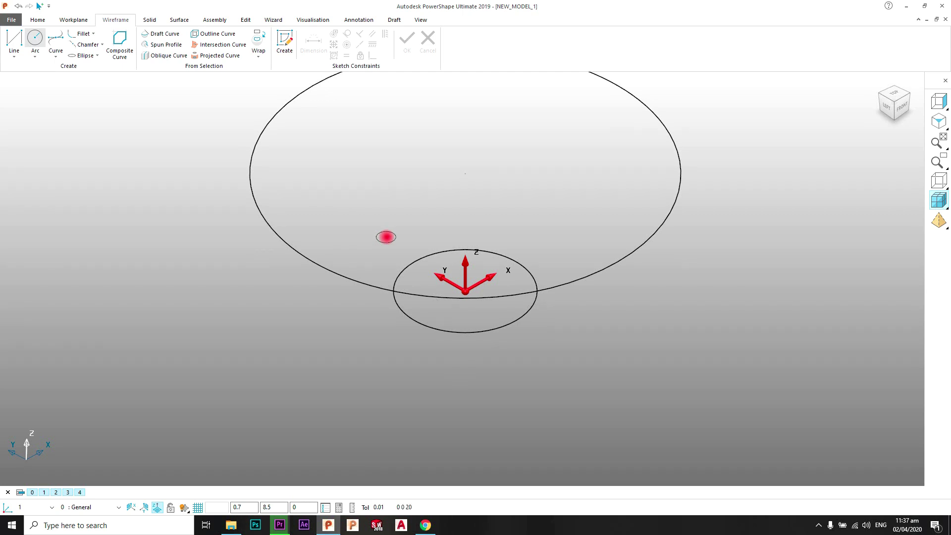
scroll(484, 232, down, 5)
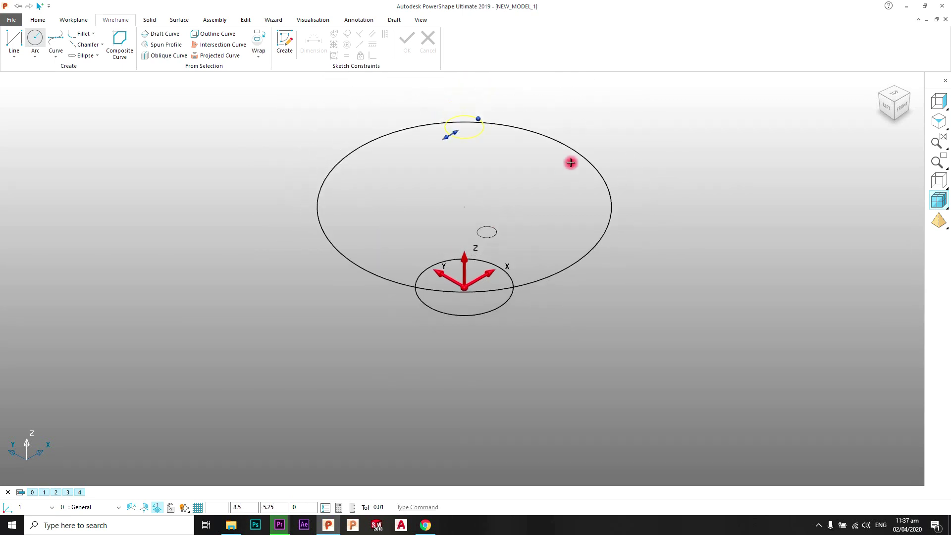
right_click(598, 125)
click(602, 130)
middle_drag(531, 191, 482, 162)
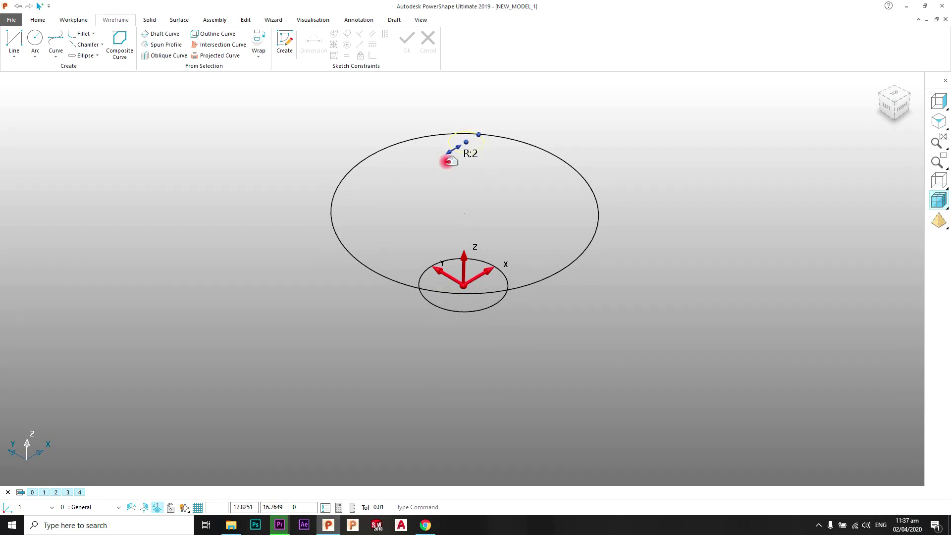
drag(456, 155, 461, 151)
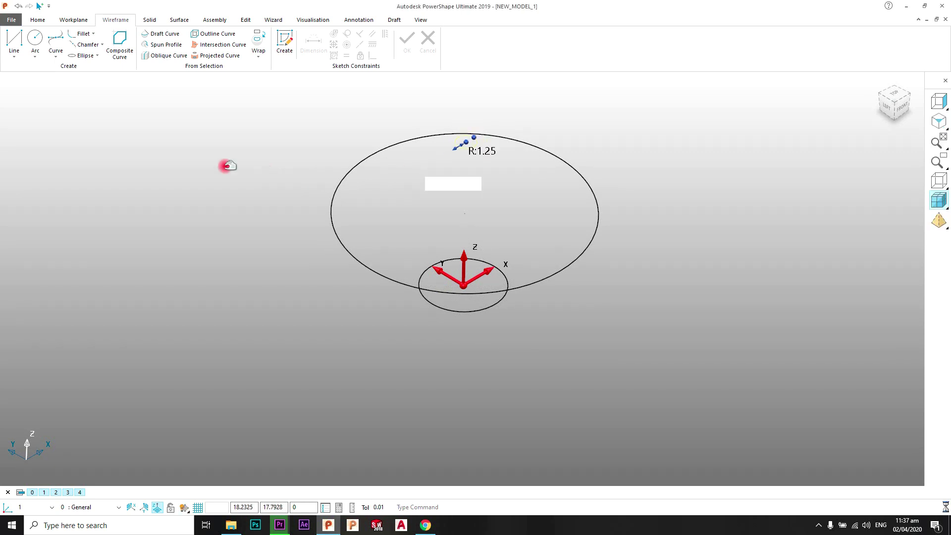
double_click(469, 153)
click(236, 186)
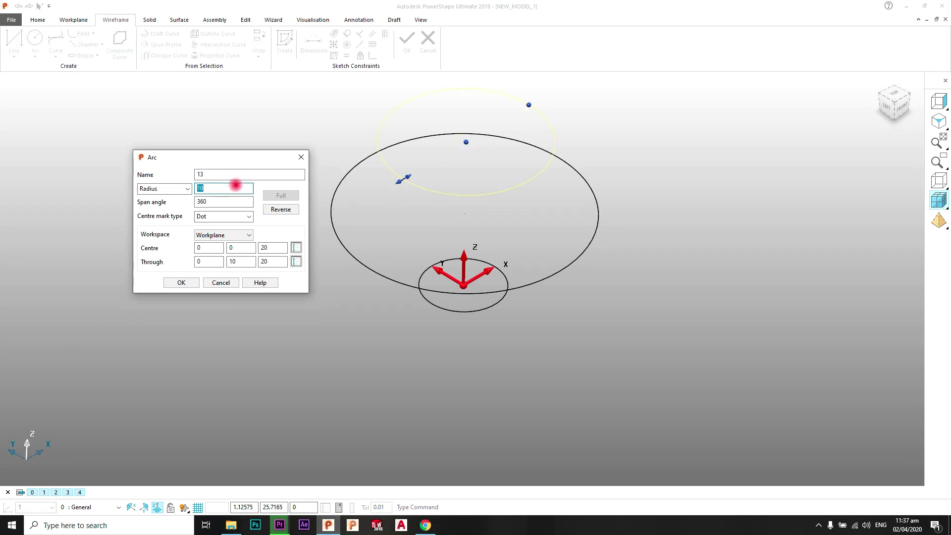
click(182, 282)
Enlarge the base circle at the workplane origin to match the top circle's radius of 10
scroll(460, 349, up, 2)
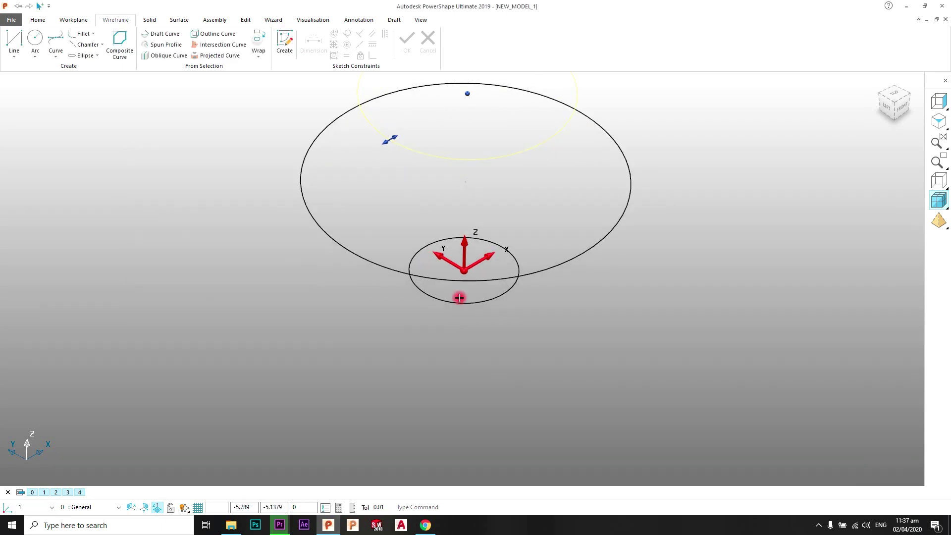
shift+middle_drag(467, 216, 462, 259)
click(507, 391)
click(459, 345)
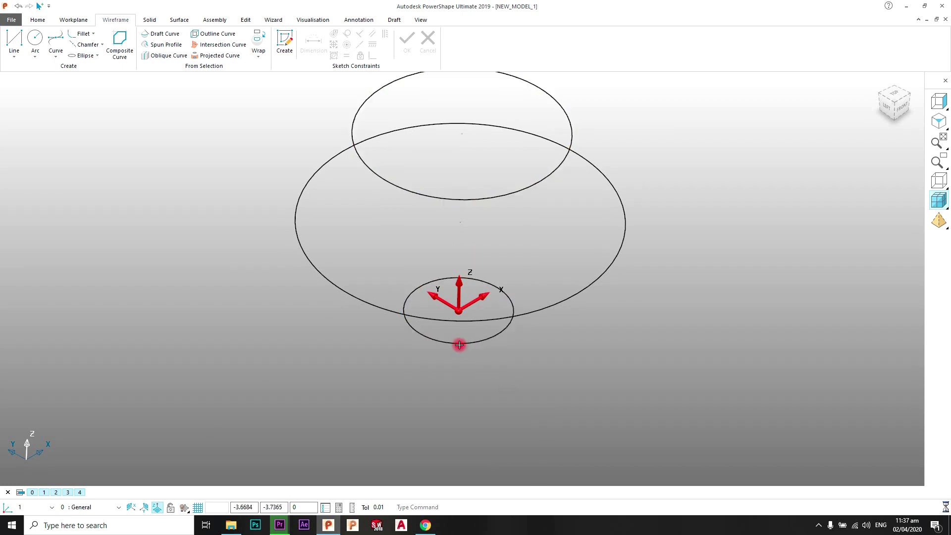
double_click(459, 344)
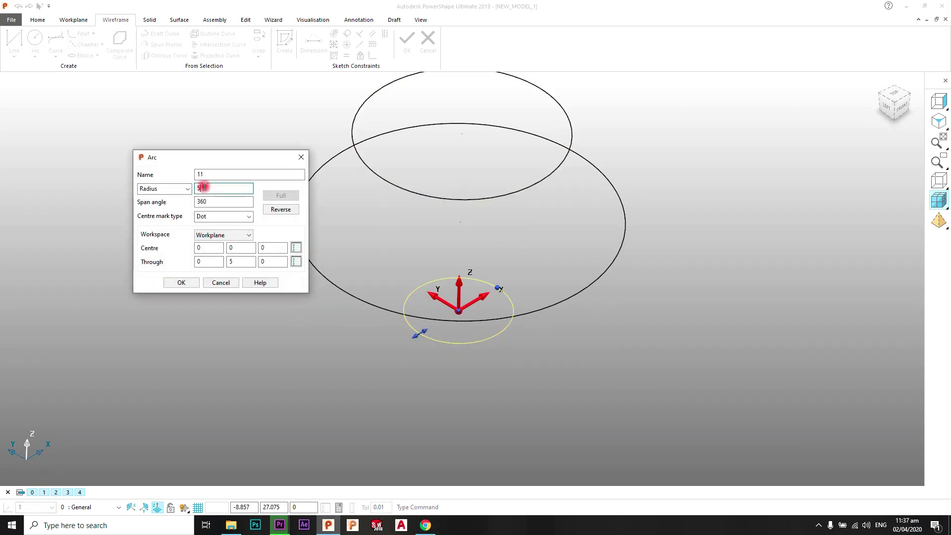
click(181, 282)
scroll(451, 338, down, 2)
middle_drag(452, 338, 454, 314)
click(643, 201)
Try a Power surface through the three stacked circles with the Smart Surfacer's From separate method, inspect it and undo it
scroll(544, 233, down, 3)
middle_drag(496, 245, 462, 267)
scroll(495, 252, up, 2)
scroll(464, 268, up, 1)
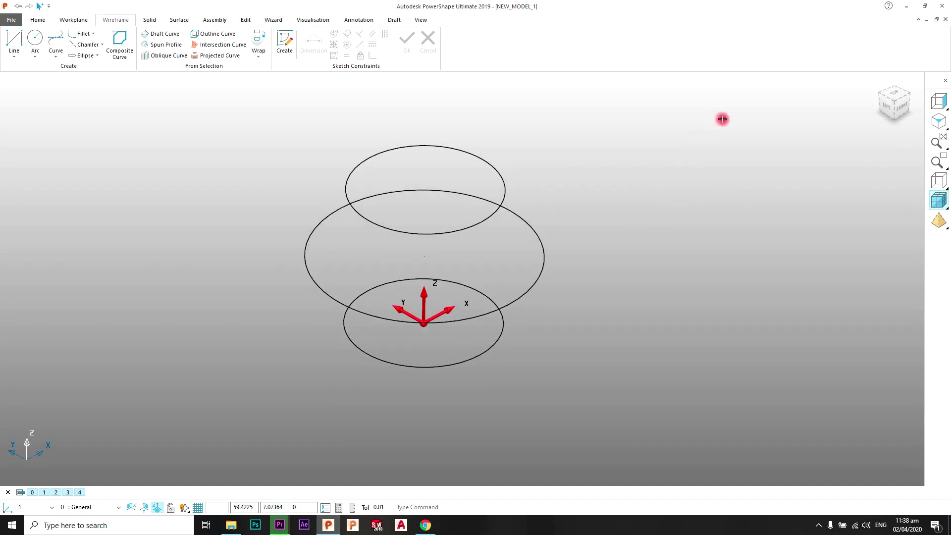
drag(728, 117, 229, 399)
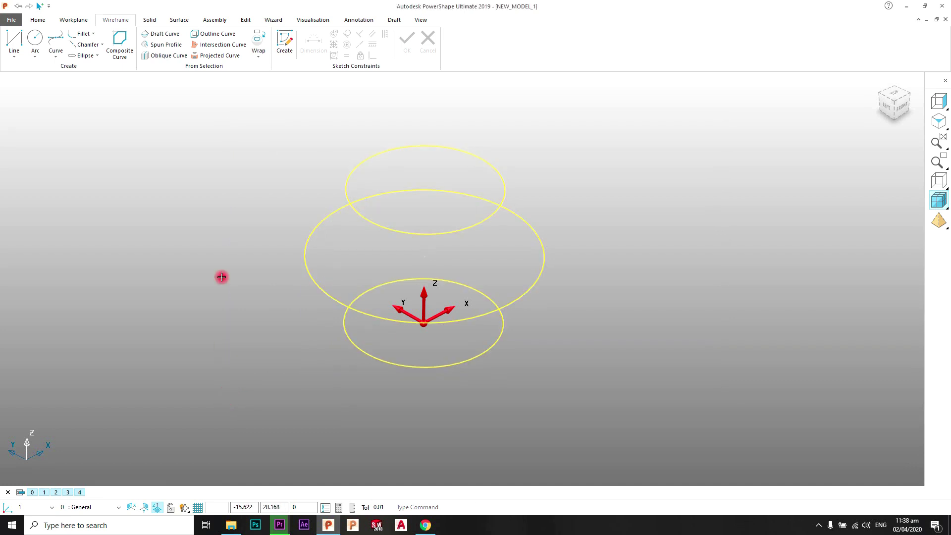
click(179, 20)
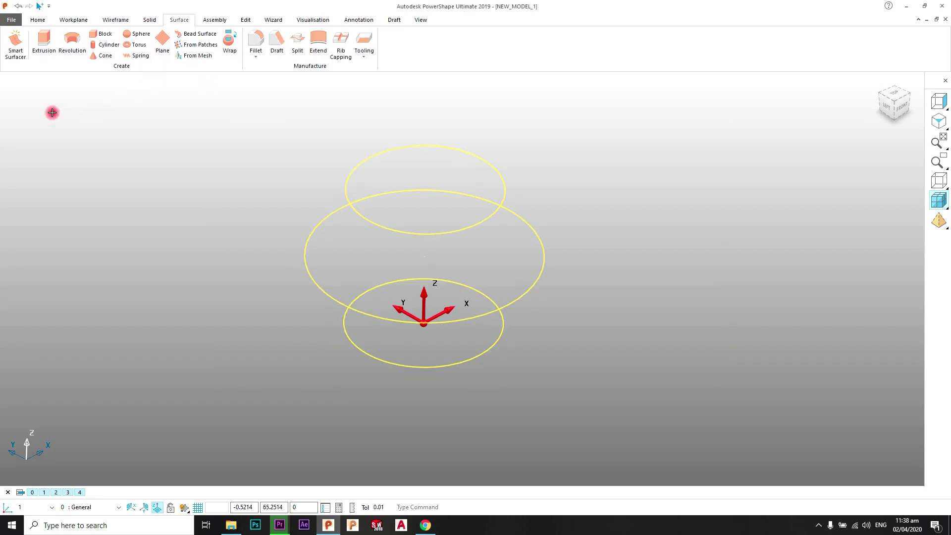
click(11, 51)
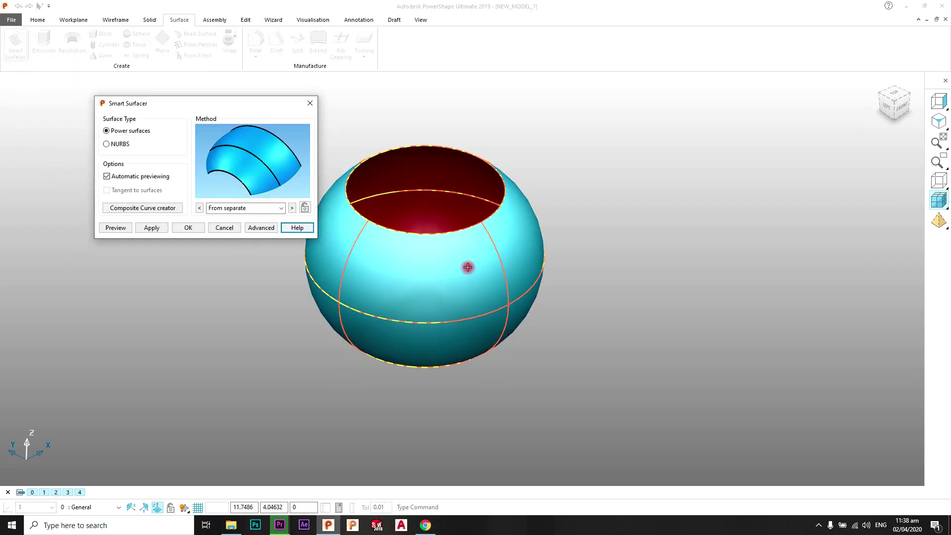
mouse_move(467, 266)
middle_down()
mouse_move(503, 159)
mouse_move(465, 272)
middle_up()
shift+middle_drag(429, 246, 477, 234)
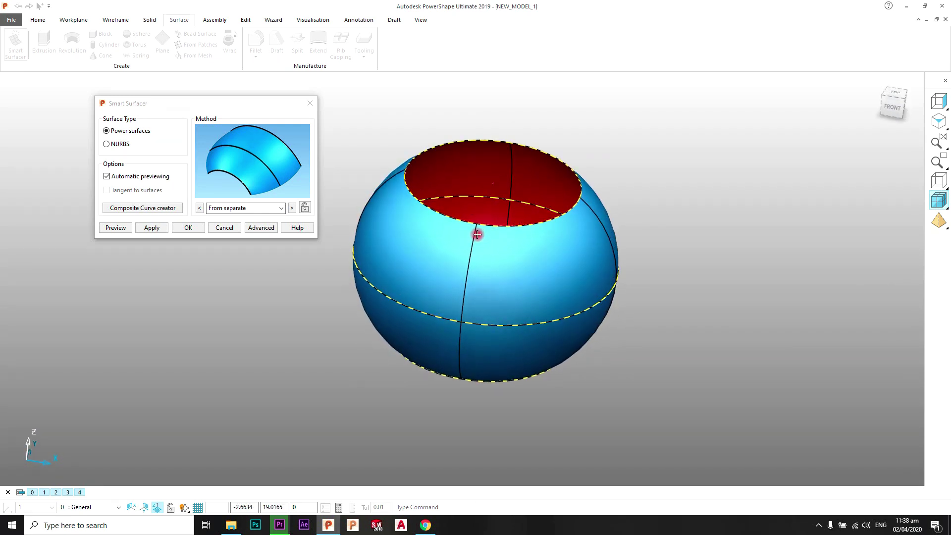
click(187, 227)
key(ctrl+z)
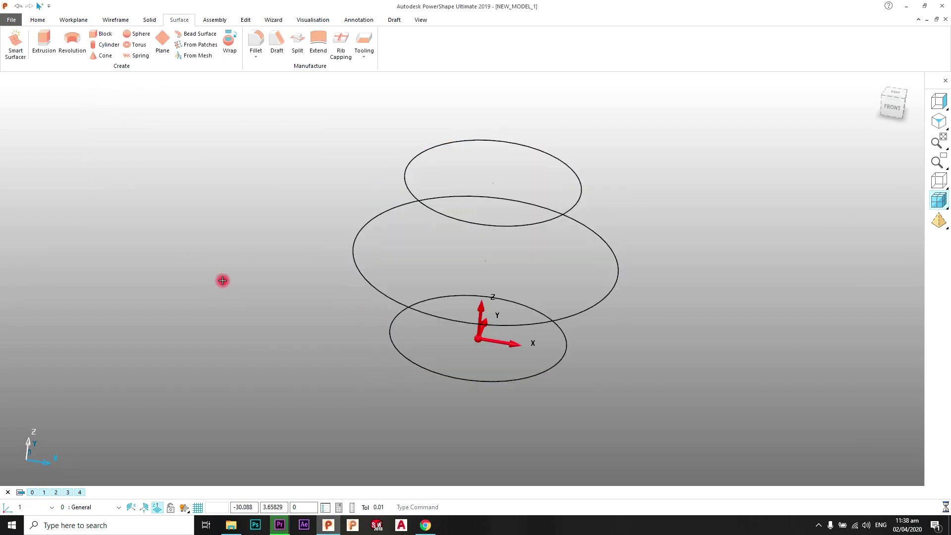
Select all three circles and create a Power surface from them with the Smart Surfacer, using the From separate method
scroll(311, 261, down, 2)
middle_drag(392, 233, 420, 252)
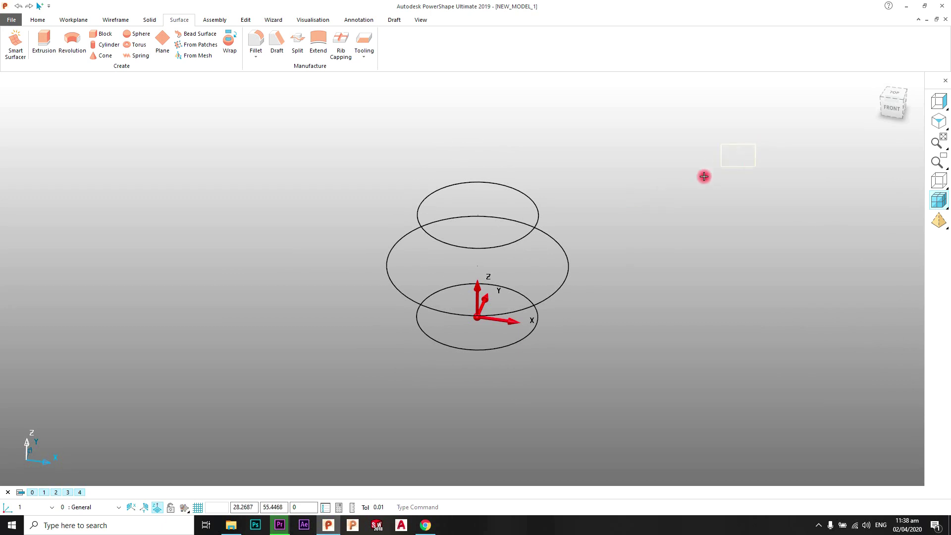
drag(704, 177, 297, 367)
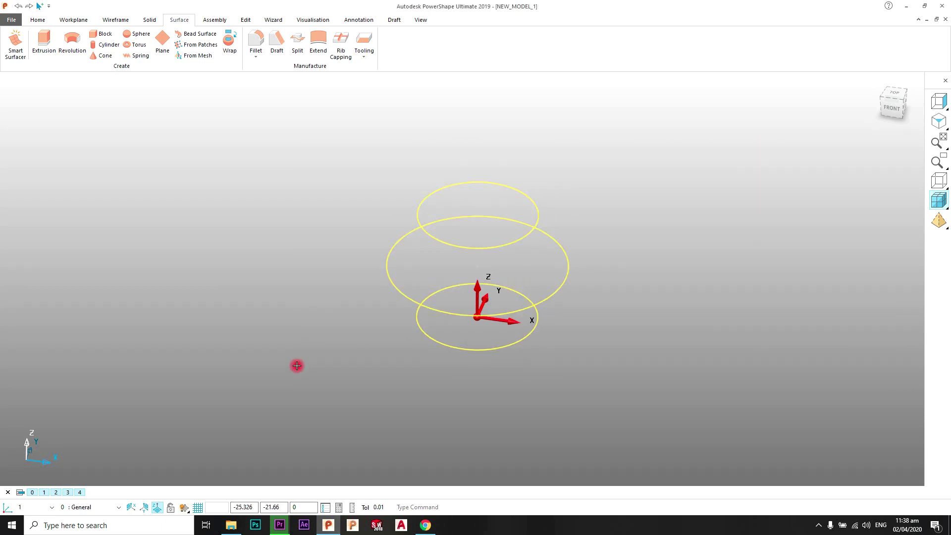
key(s)
middle_drag(470, 314, 430, 274)
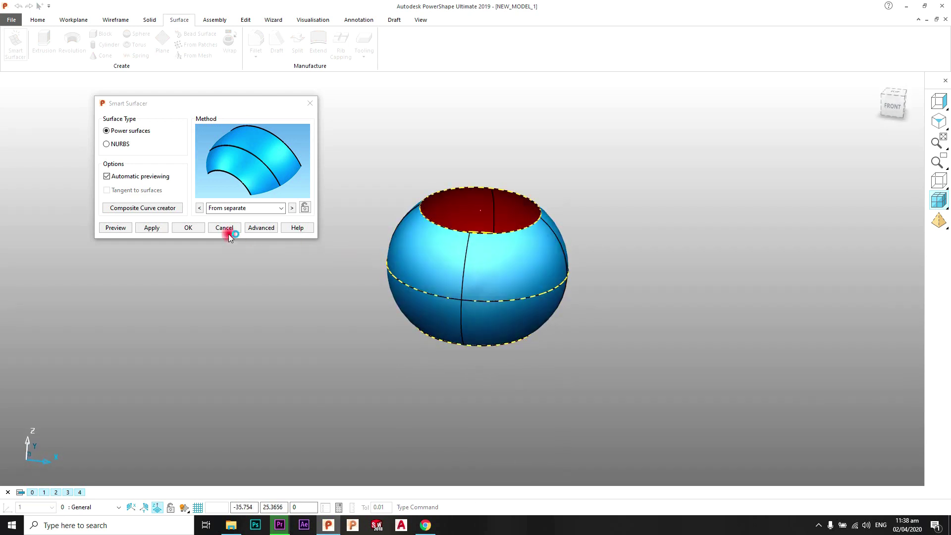
click(191, 229)
middle_drag(497, 312, 459, 248)
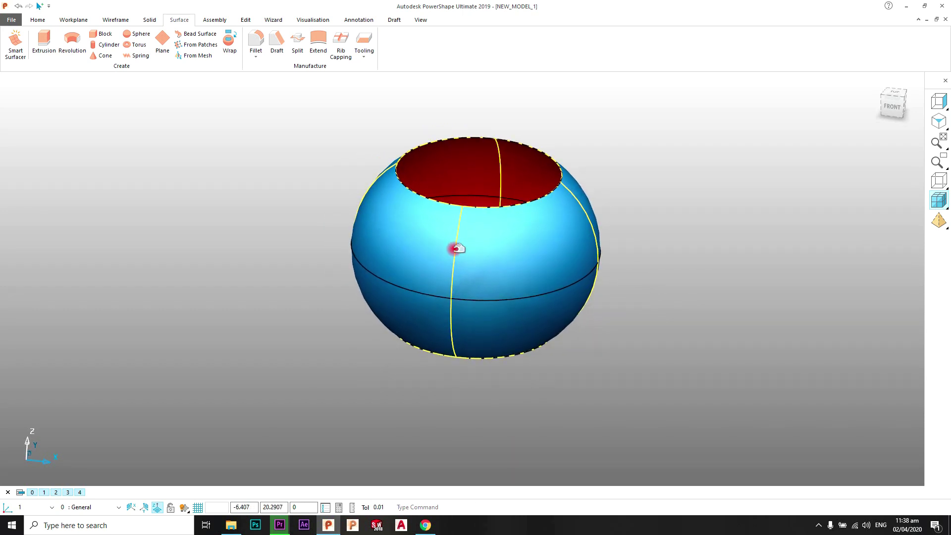